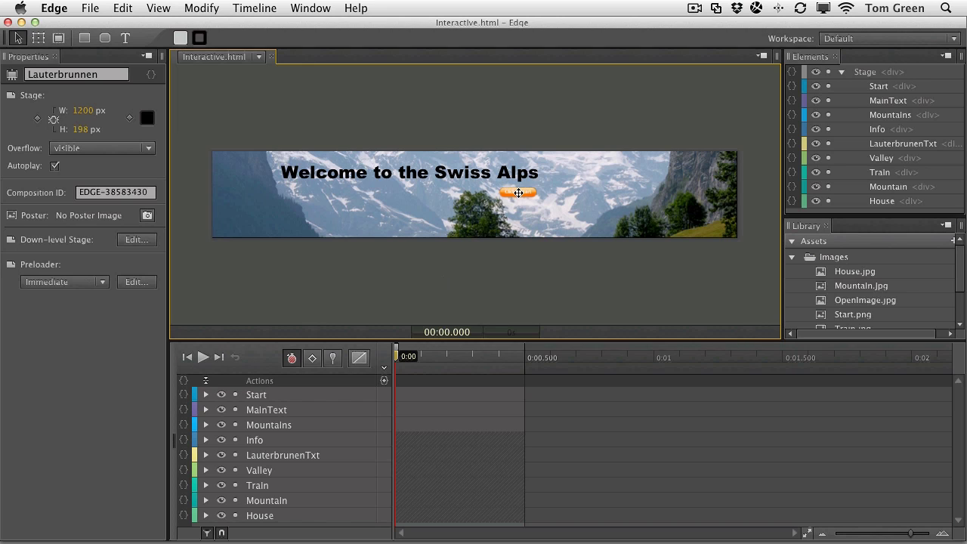
# - Preview the Exploring Lauterbrunnen scene and its Info box, then rewind the playhead to 0:00
pyautogui.moveTo(398, 355); pyautogui.dragTo(524, 361)
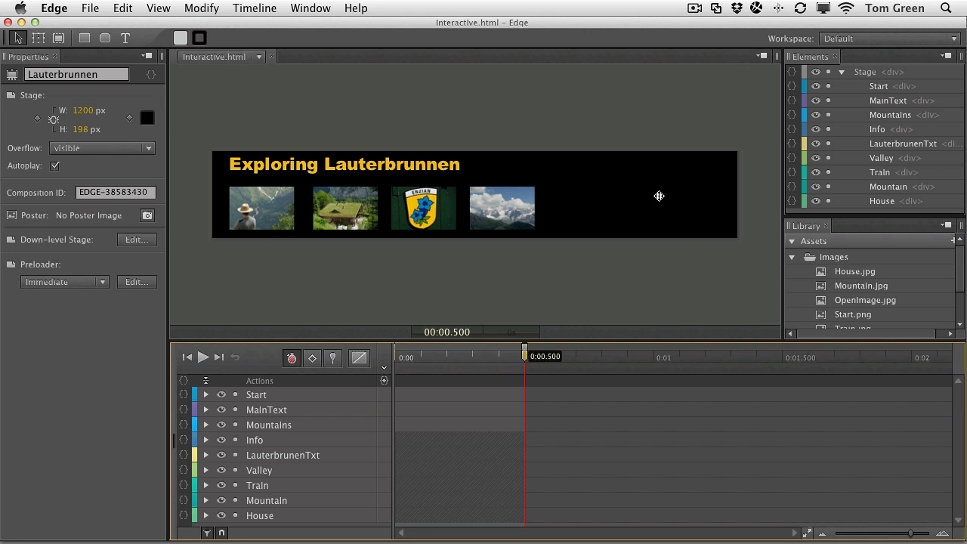
pyautogui.click(614, 201)
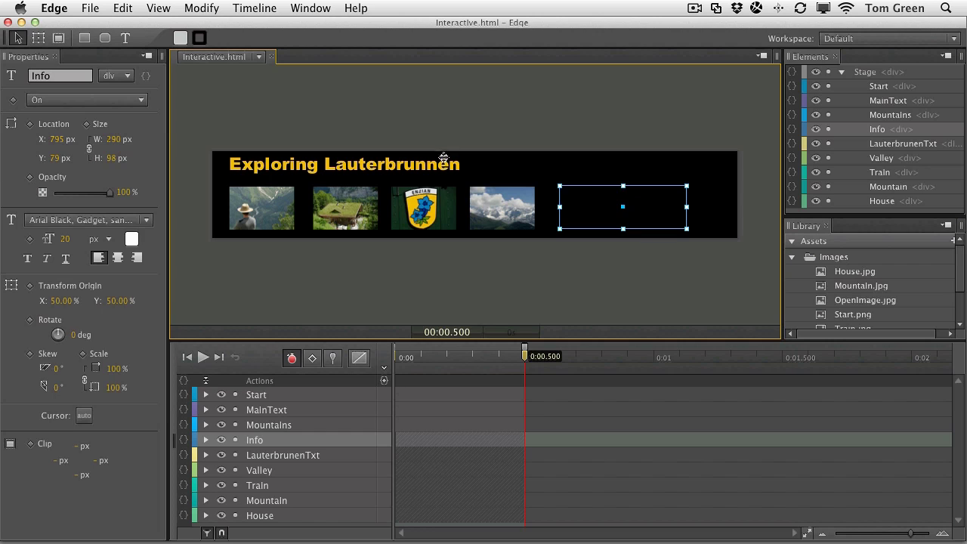
pyautogui.click(524, 174)
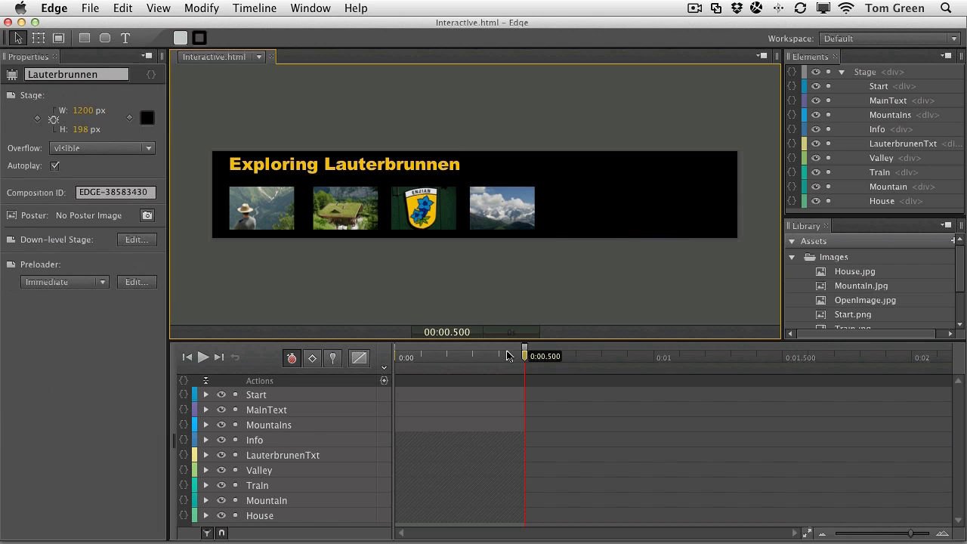
pyautogui.moveTo(525, 357); pyautogui.dragTo(397, 354)
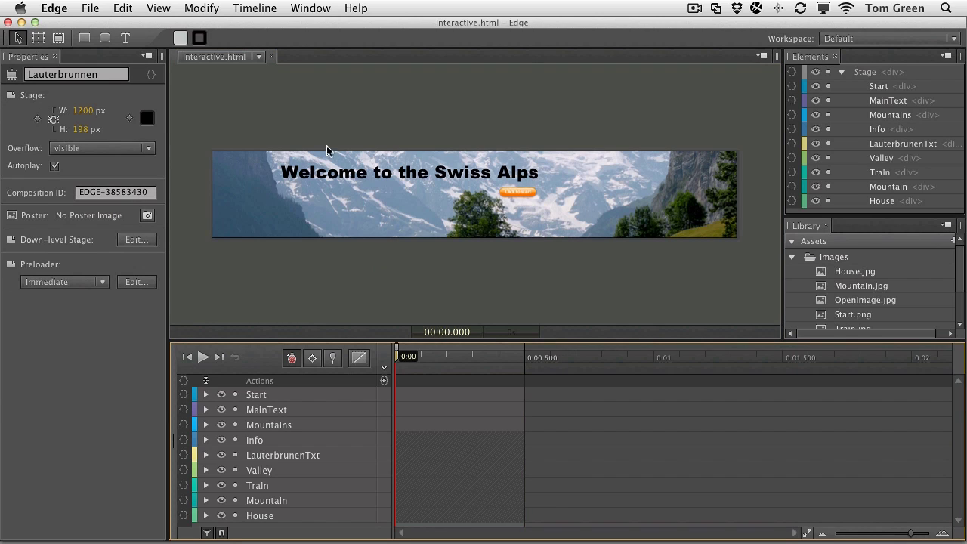
pyautogui.click(311, 9)
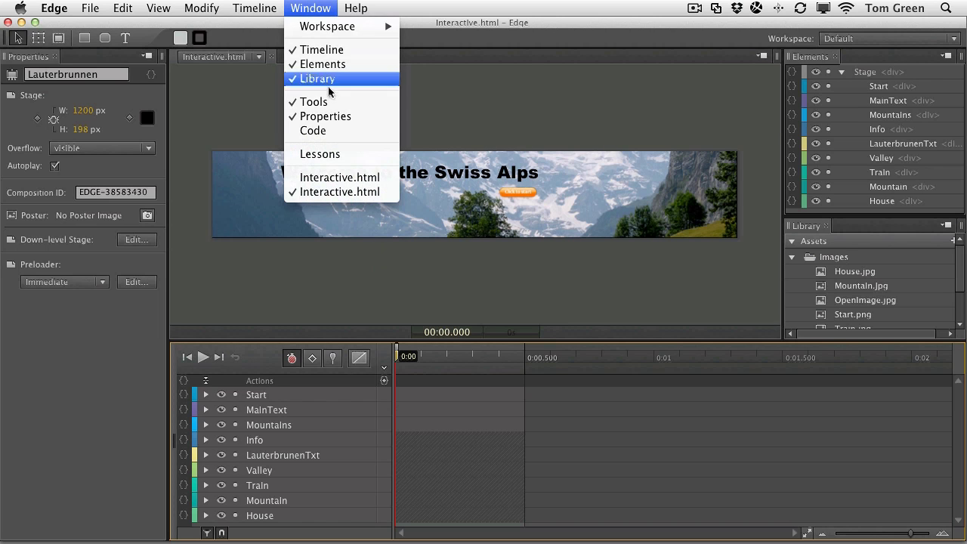
pyautogui.click(323, 130)
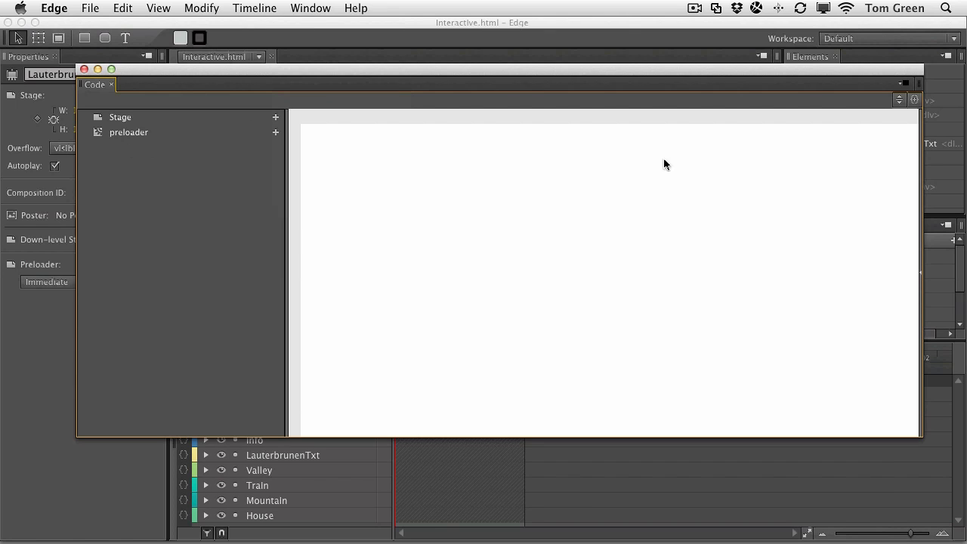
pyautogui.click(904, 85)
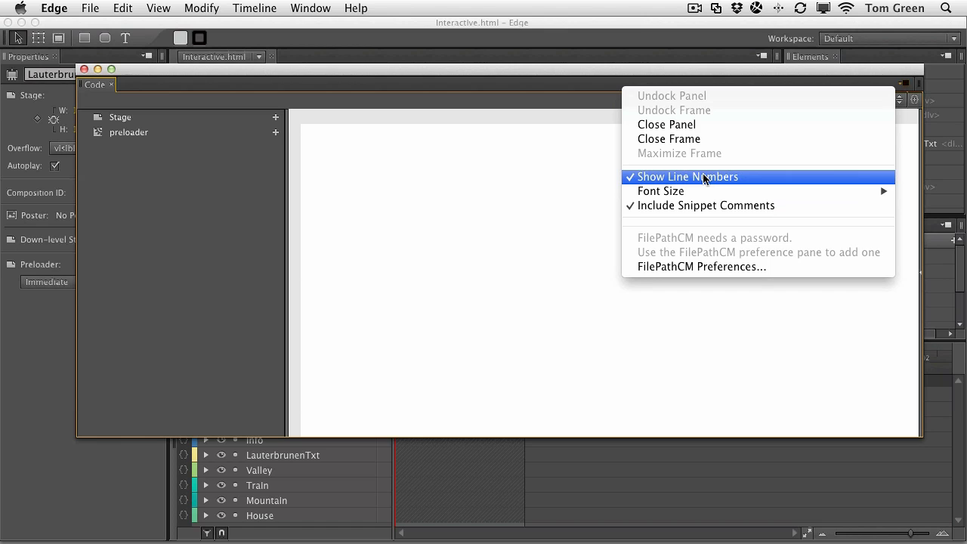
pyautogui.moveTo(693, 196)
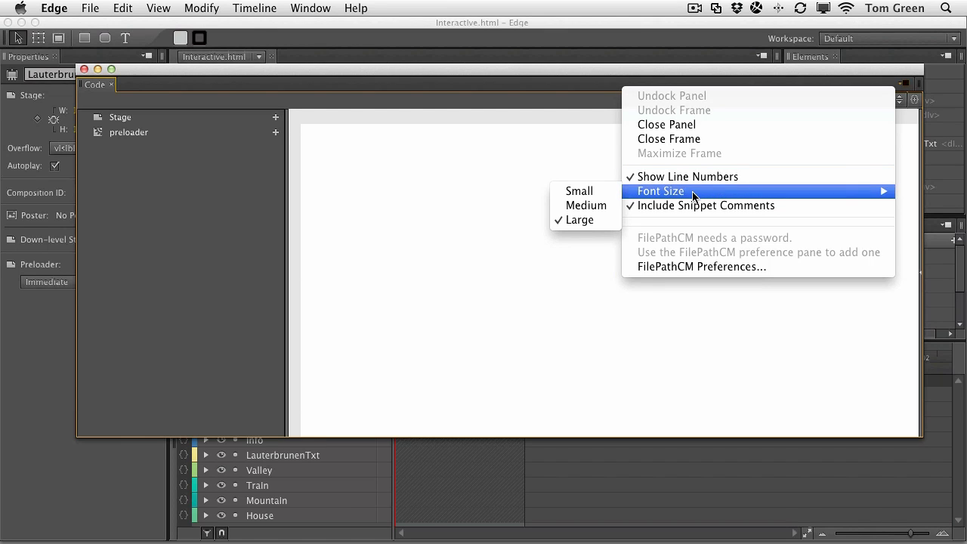
pyautogui.click(586, 220)
pyautogui.moveTo(718, 193)
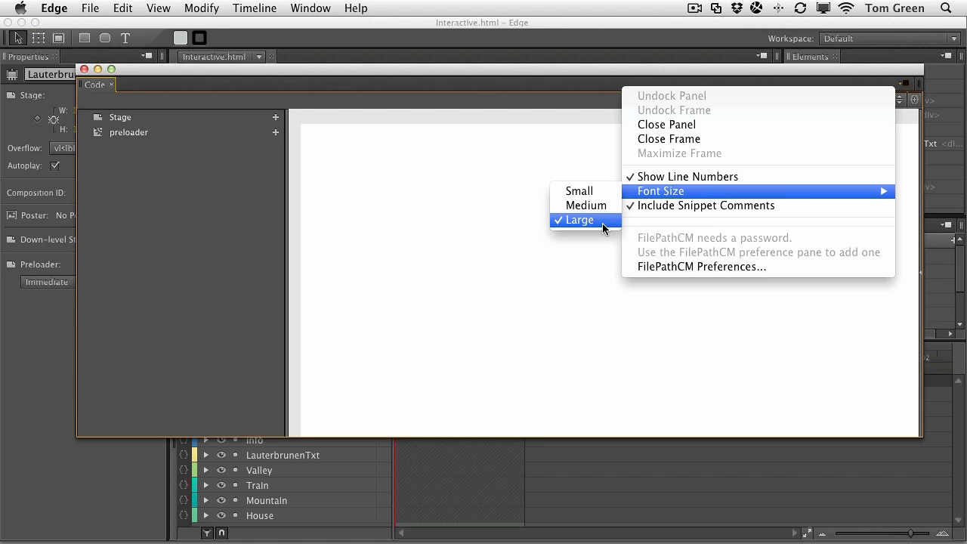
pyautogui.click(691, 215)
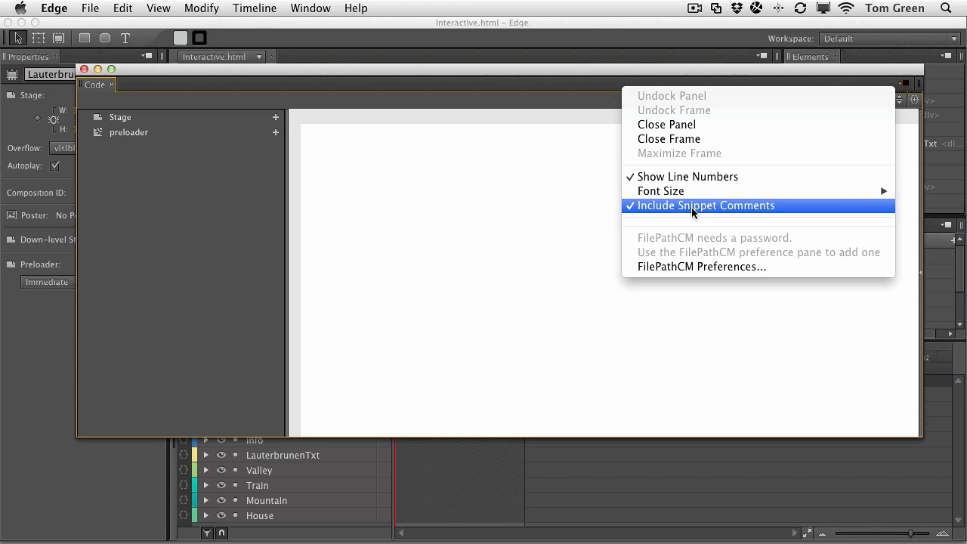
pyautogui.click(582, 180)
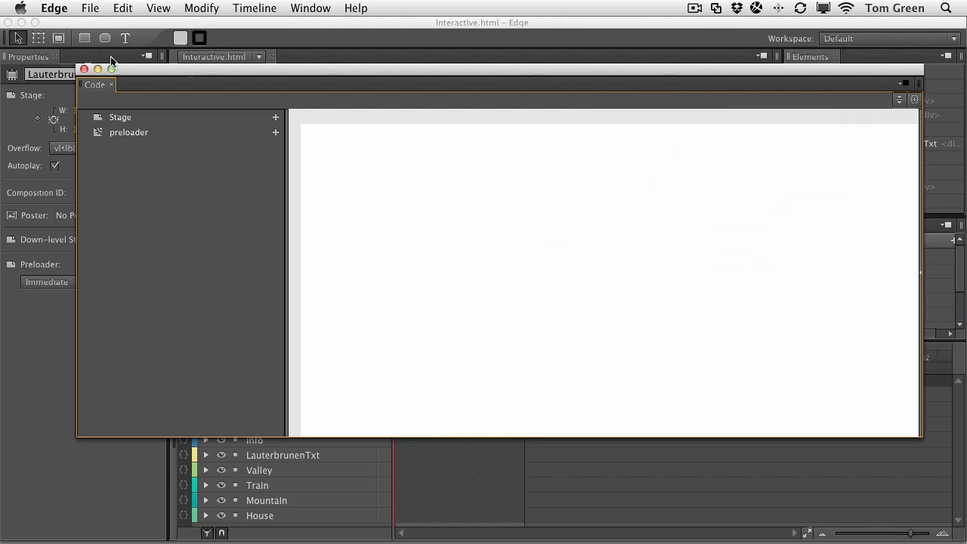
pyautogui.click(84, 68)
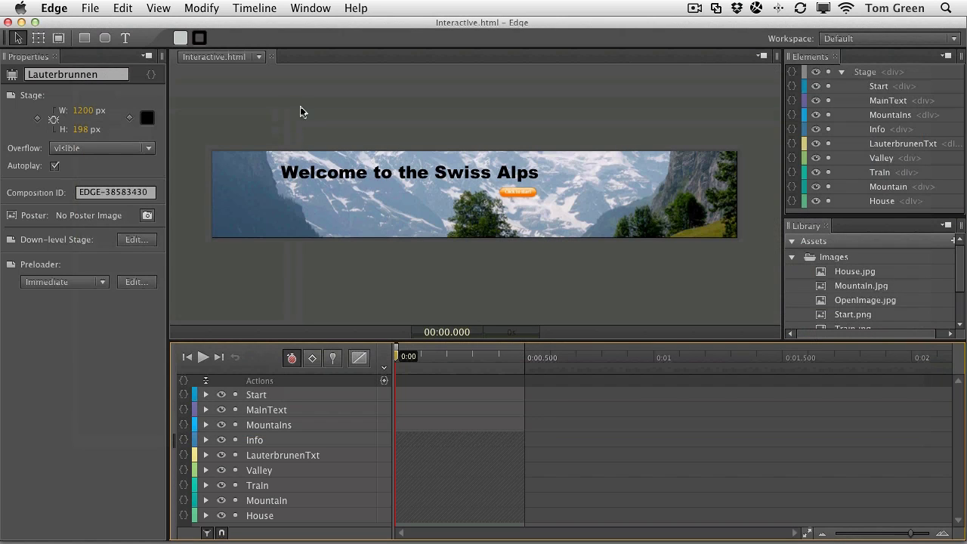
pyautogui.click(273, 110)
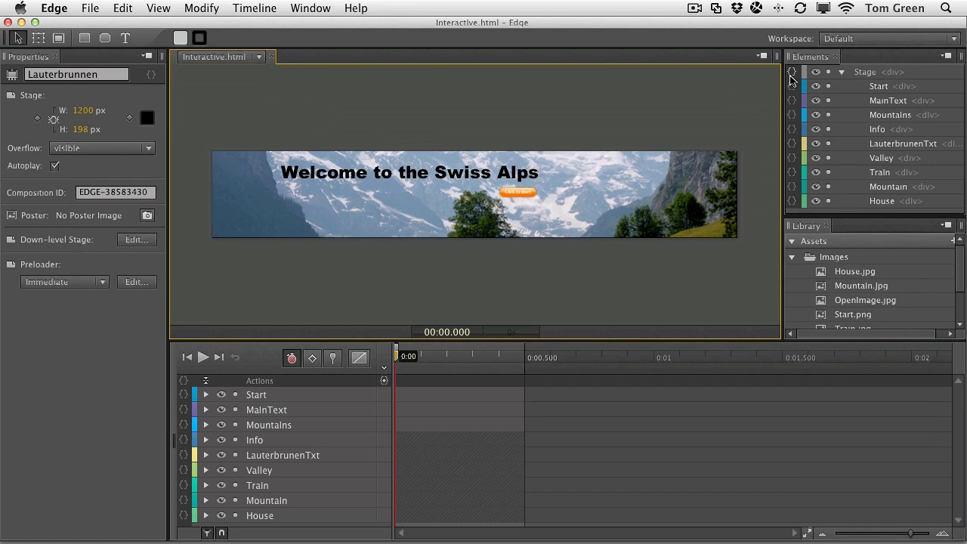
pyautogui.click(792, 132)
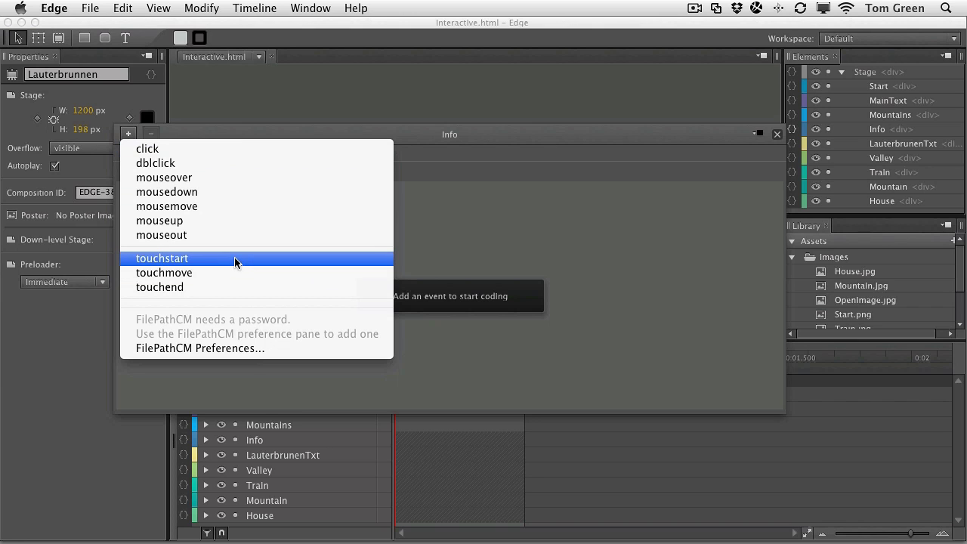
pyautogui.click(700, 140)
pyautogui.click(777, 136)
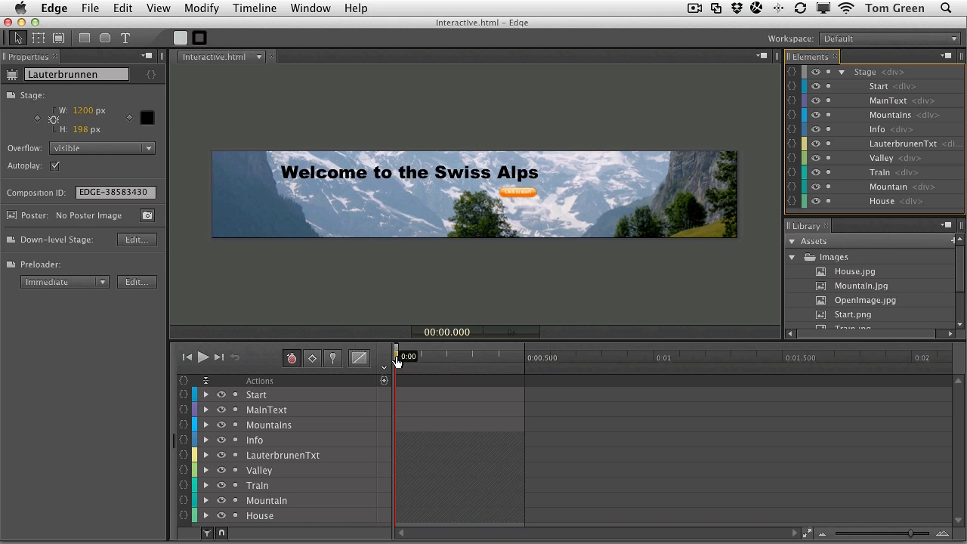
# - Set the current time to exactly 0:00.400 and look for Insert Trigger in the Timeline menu
pyautogui.moveTo(397, 362); pyautogui.dragTo(498, 368)
pyautogui.click(459, 334)
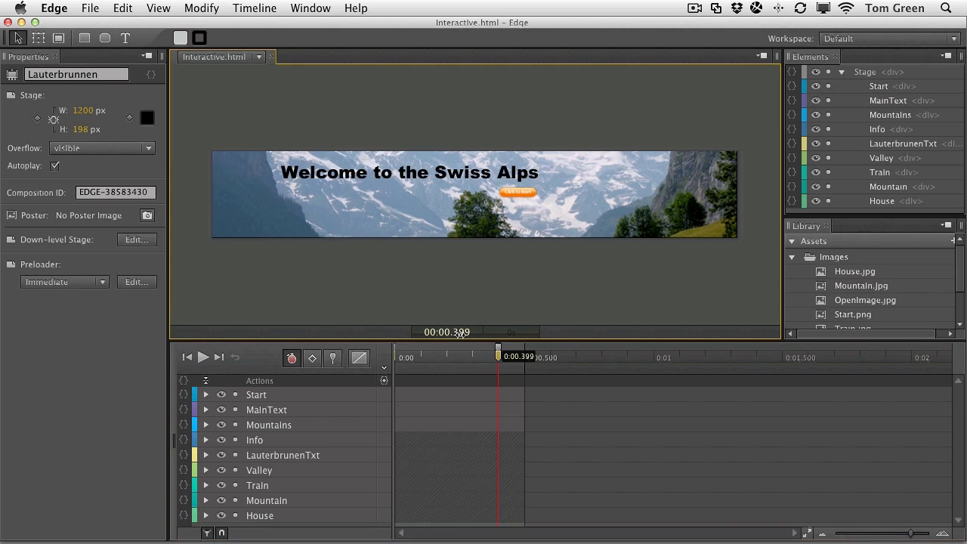
pyautogui.moveTo(461, 334); pyautogui.dragTo(463, 334)
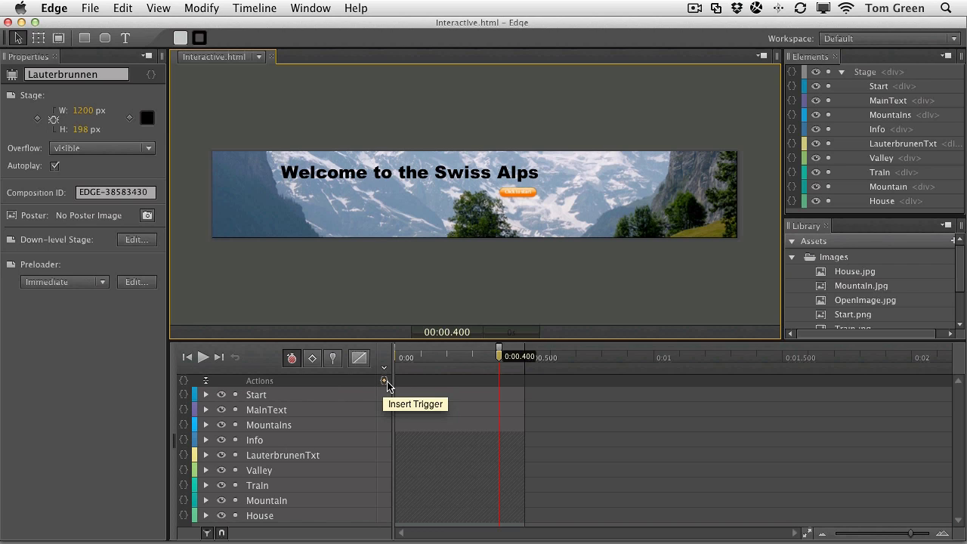
pyautogui.click(252, 8)
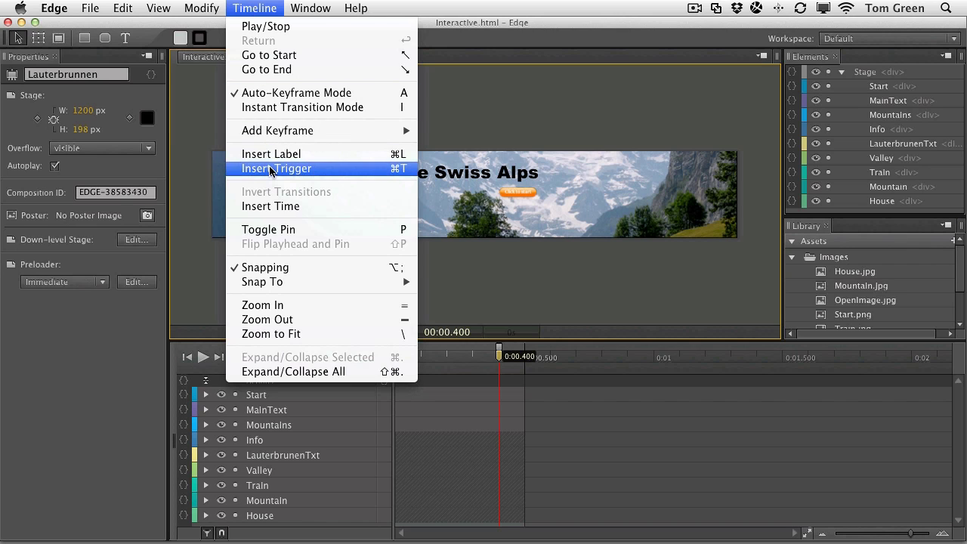
pyautogui.click(270, 7)
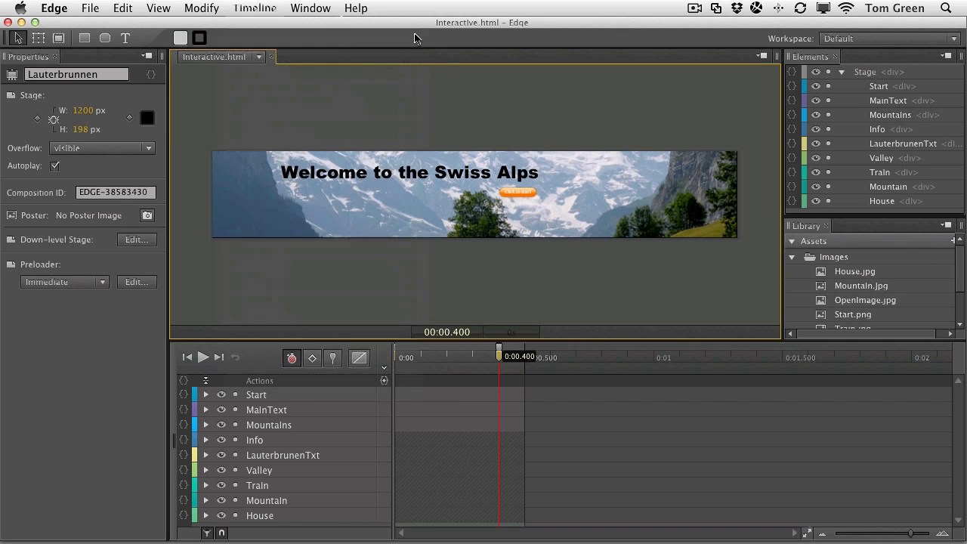
# - Add a trigger at 0.4 seconds containing a play command with argument 0
pyautogui.click(383, 382)
pyautogui.click(384, 382)
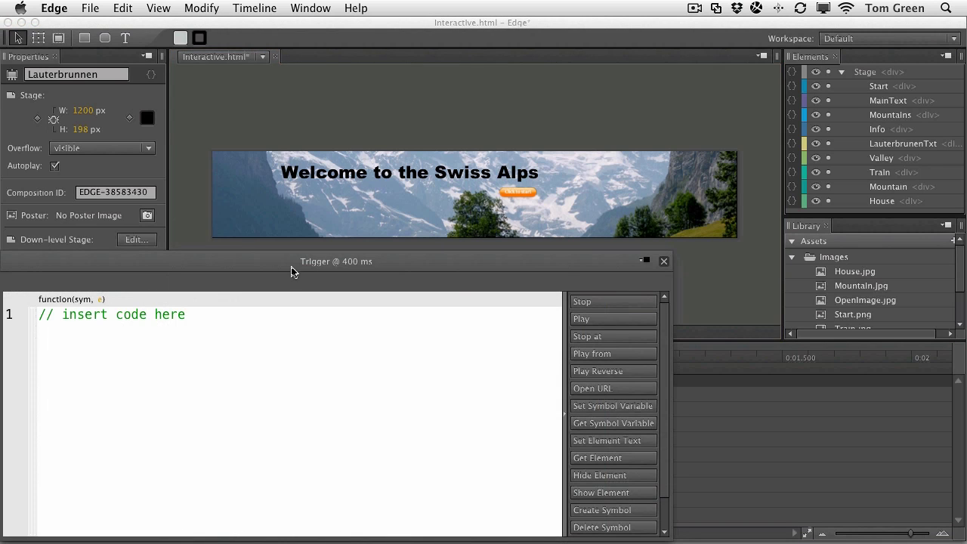
pyautogui.moveTo(291, 266); pyautogui.dragTo(415, 117)
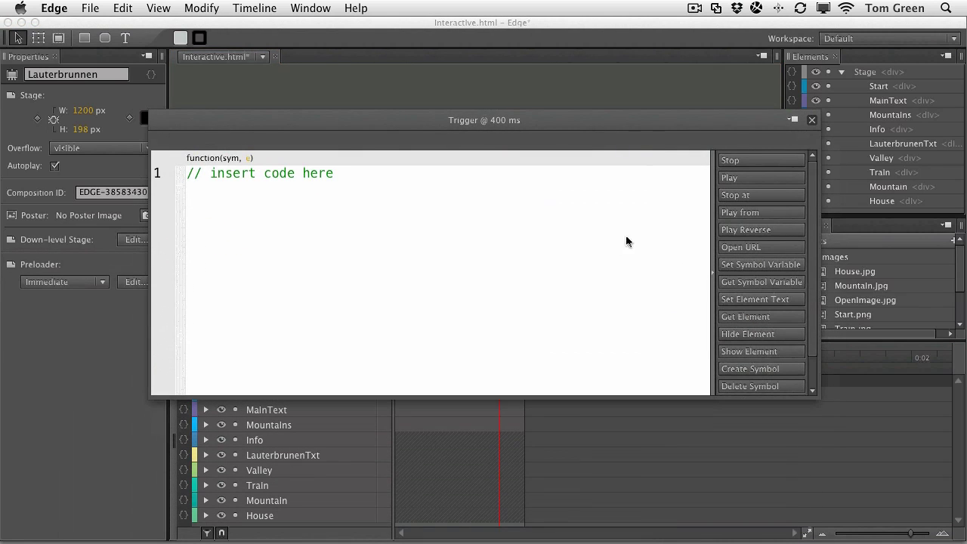
pyautogui.click(736, 180)
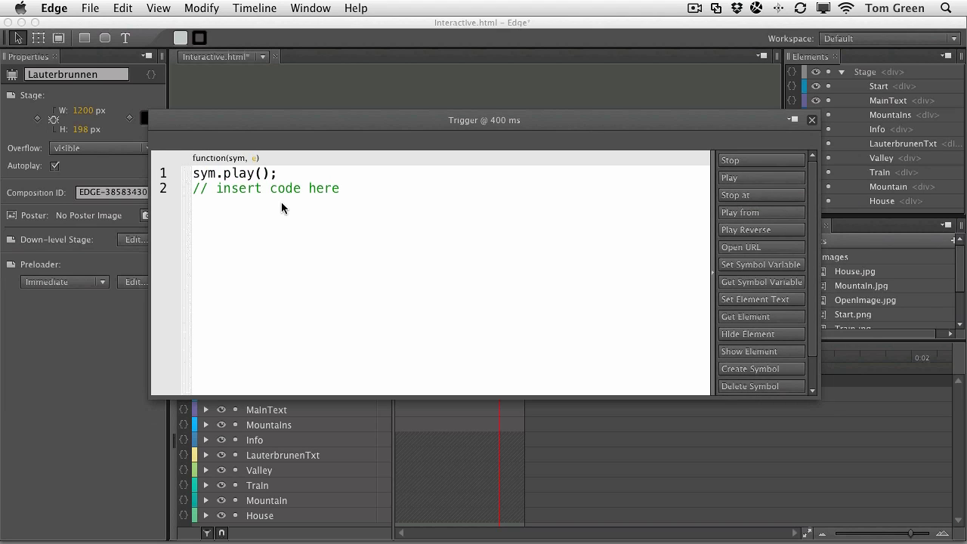
pyautogui.write('0')
pyautogui.click(813, 121)
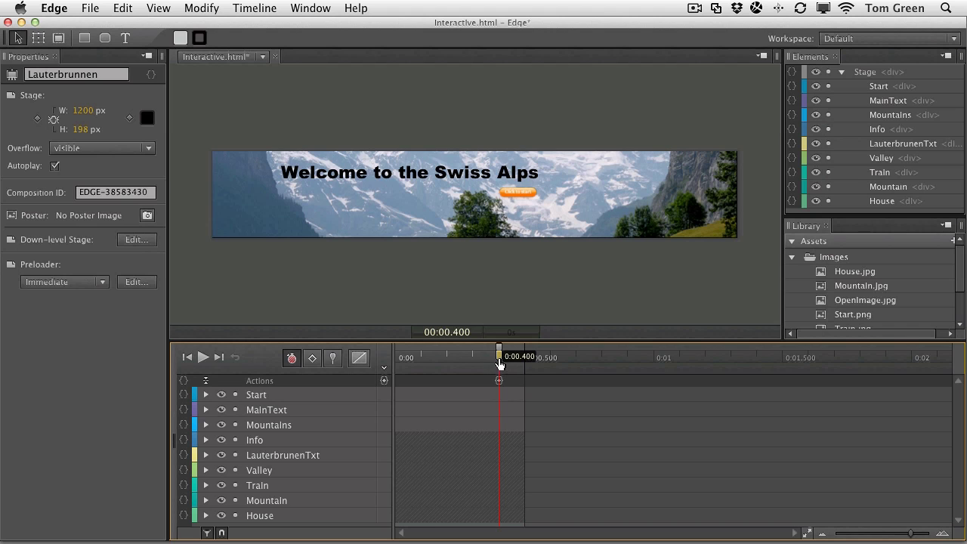
# - Add a trigger at 0.5 seconds containing sym.stop();
pyautogui.moveTo(499, 363); pyautogui.dragTo(526, 363)
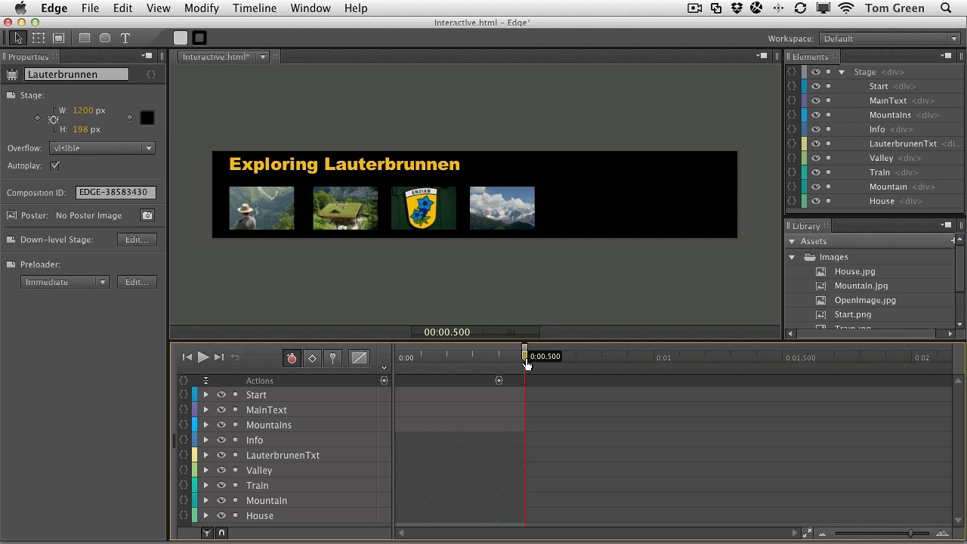
pyautogui.click(384, 383)
pyautogui.moveTo(325, 257); pyautogui.dragTo(435, 101)
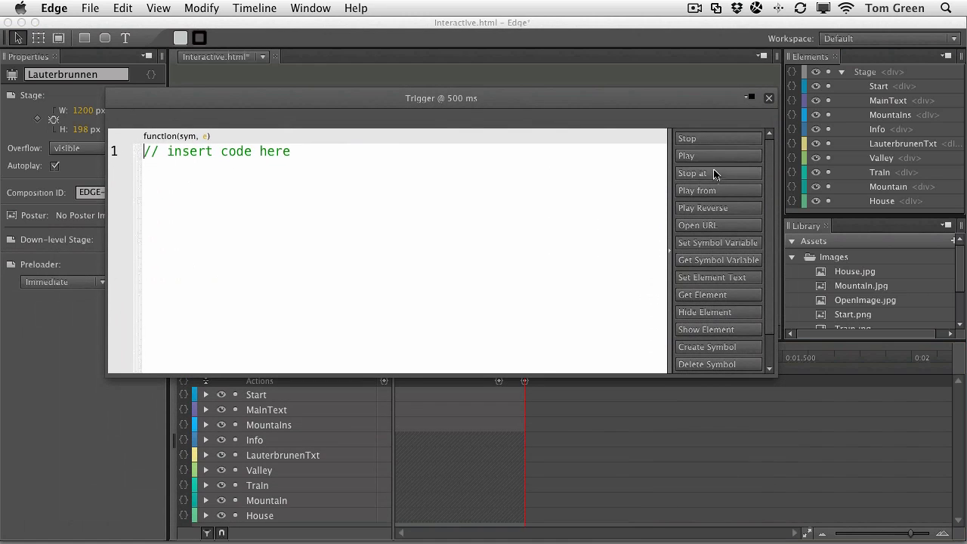
pyautogui.click(693, 138)
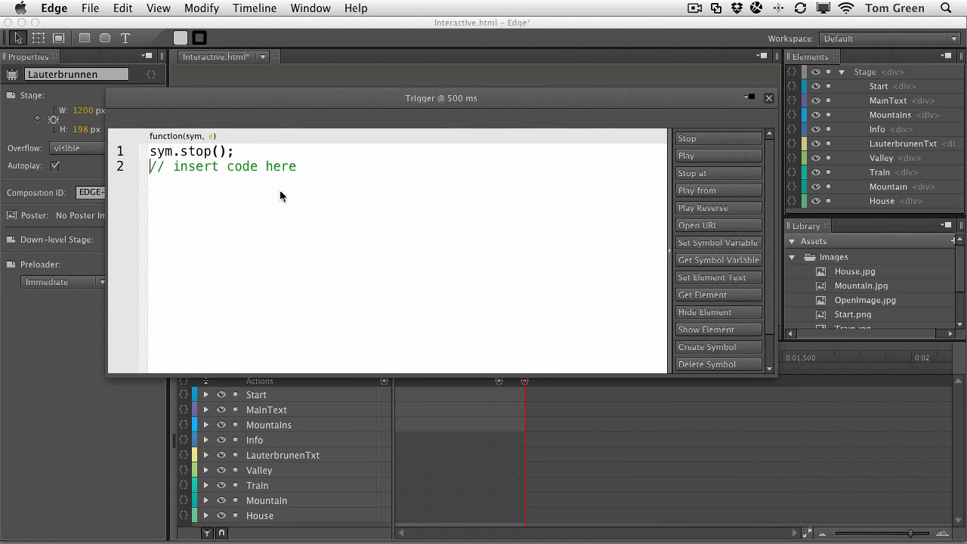
pyautogui.click(768, 97)
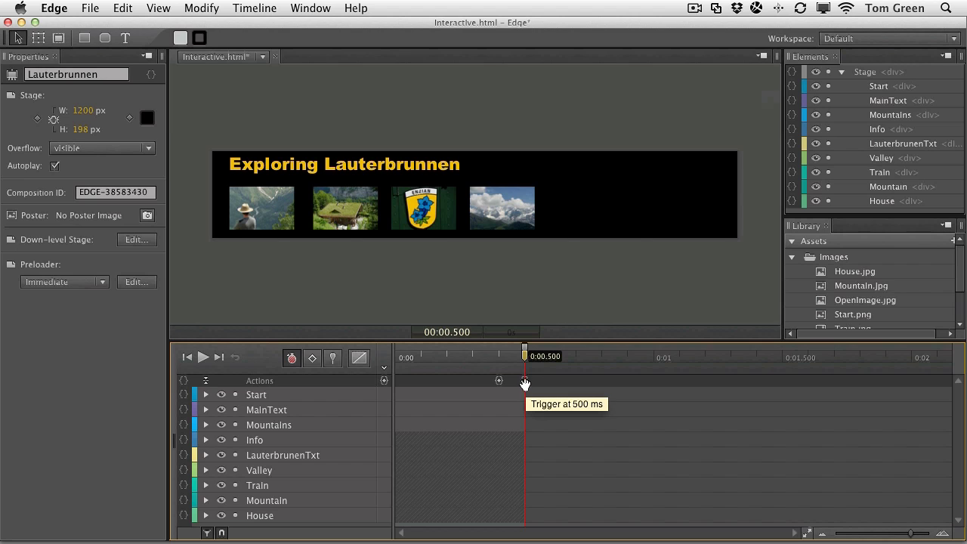
# - Insert a timeline label named Swiss at 0:00.500
pyautogui.moveTo(525, 363); pyautogui.dragTo(420, 359)
pyautogui.moveTo(484, 358); pyautogui.dragTo(524, 361)
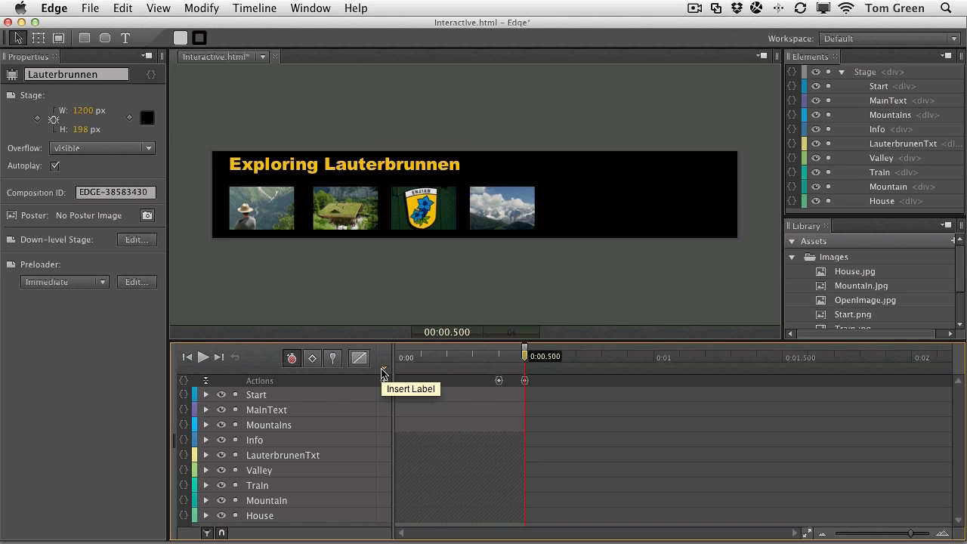
pyautogui.click(277, 9)
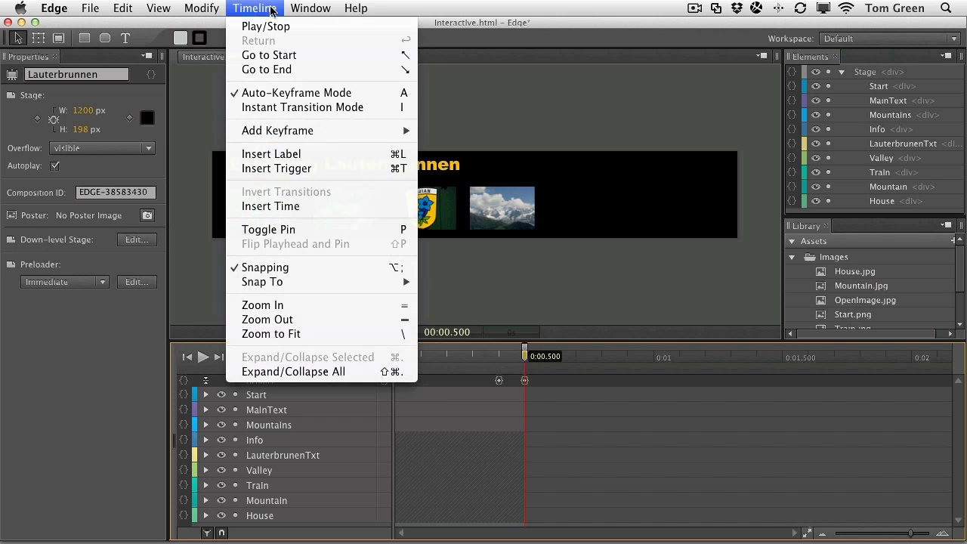
pyautogui.click(284, 154)
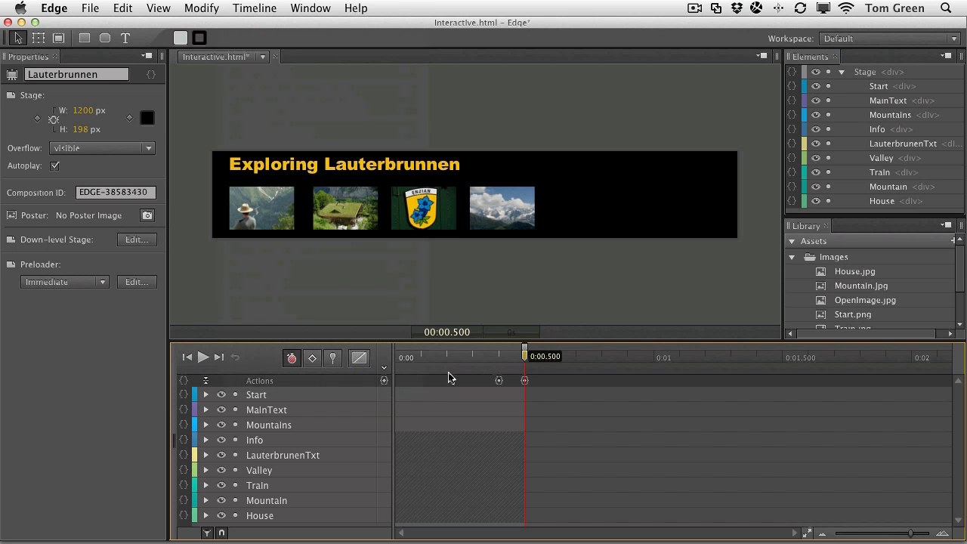
pyautogui.click(384, 371)
pyautogui.write('Swiss')
pyautogui.press('Return')
pyautogui.moveTo(525, 356); pyautogui.dragTo(500, 361)
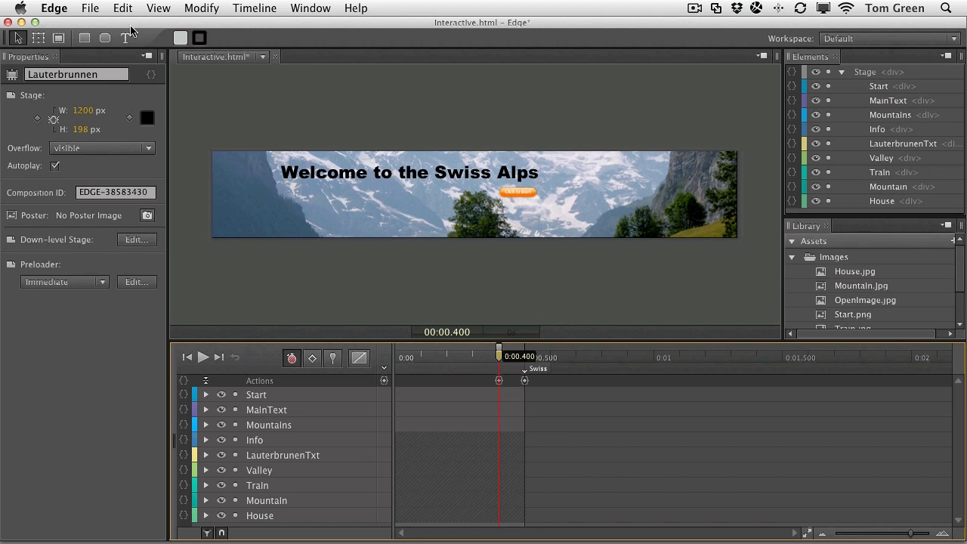
# - Zoom in, rewind to 0:00, and open the actions of the Click to start button
pyautogui.press('super+equal')
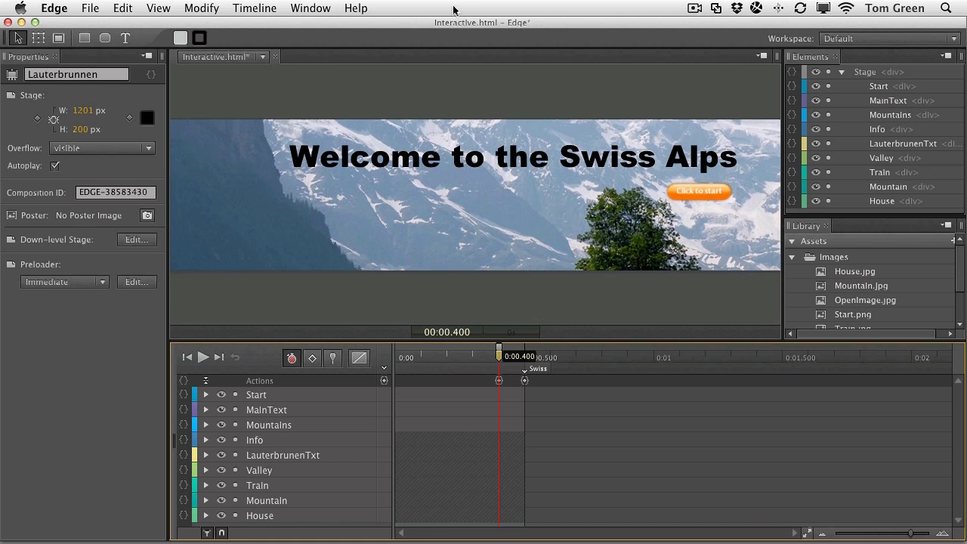
pyautogui.moveTo(500, 335); pyautogui.dragTo(454, 336)
pyautogui.click(700, 190)
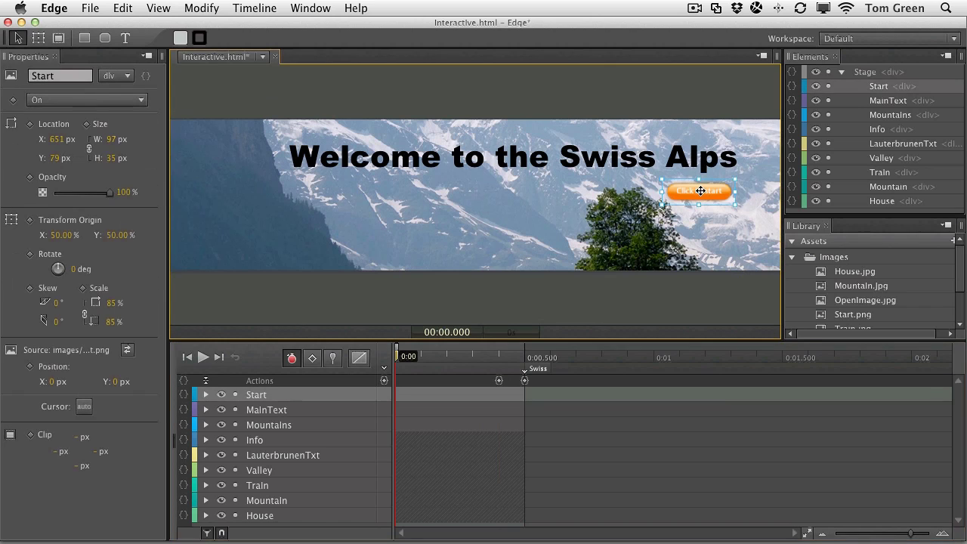
pyautogui.click(182, 396)
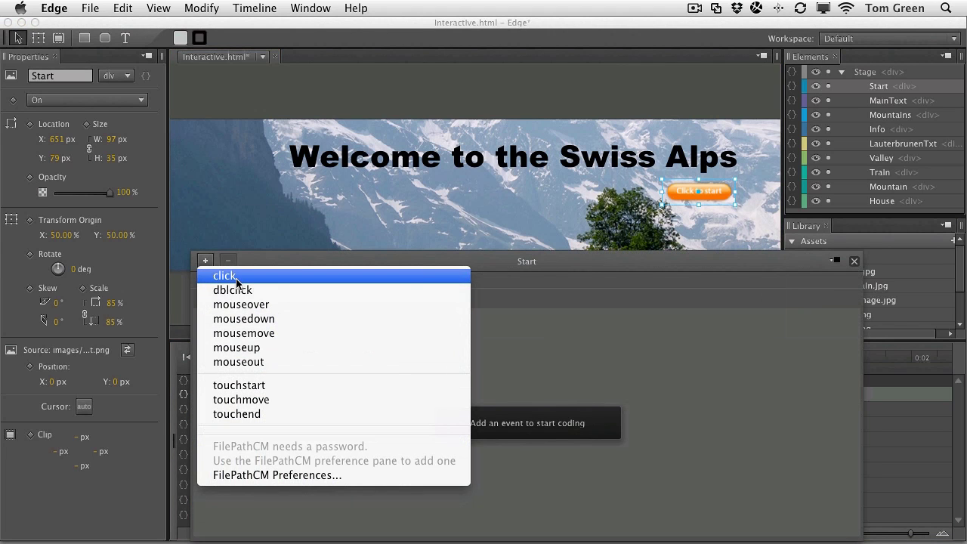
# - Add a click event on Start that runs sym.play("Swiss");
pyautogui.click(236, 282)
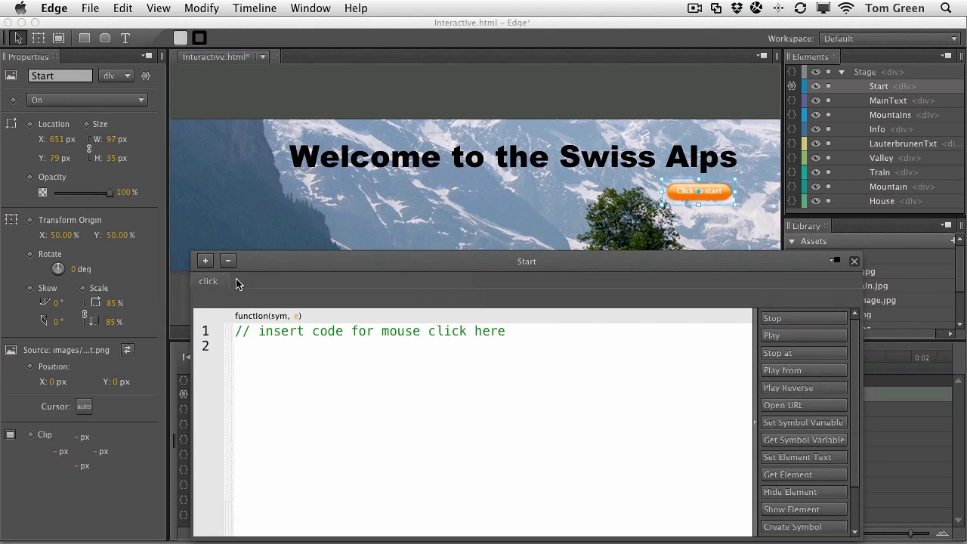
pyautogui.click(781, 337)
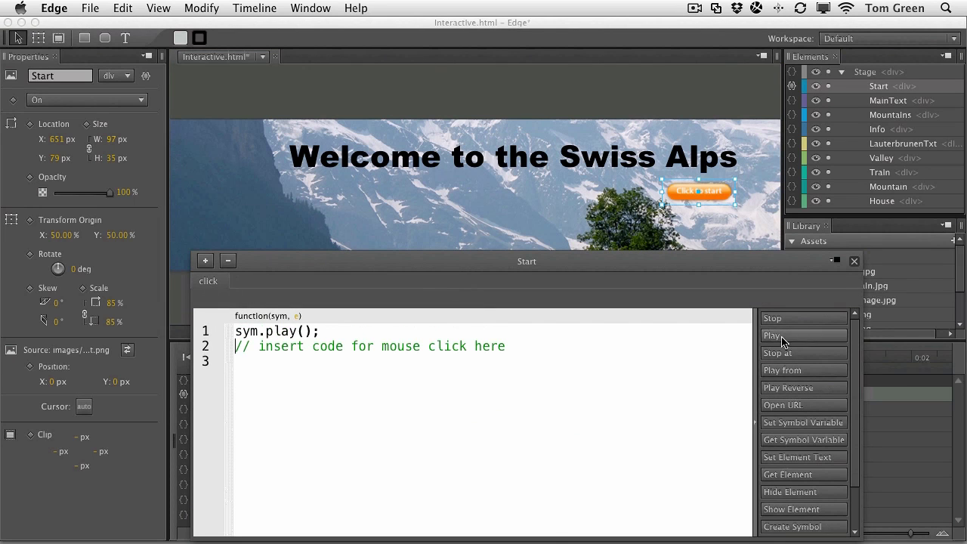
pyautogui.click(300, 333)
pyautogui.write('"Swiss')
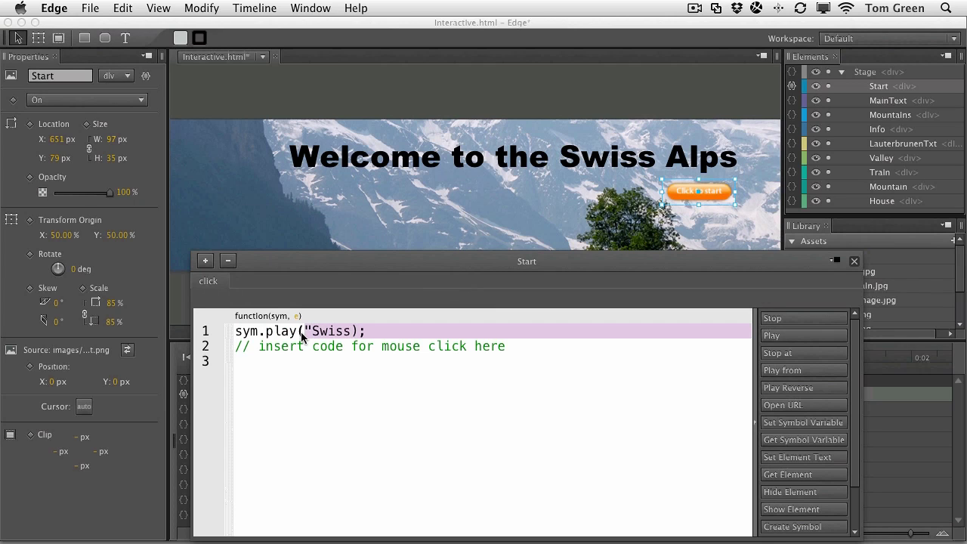
pyautogui.write('"')
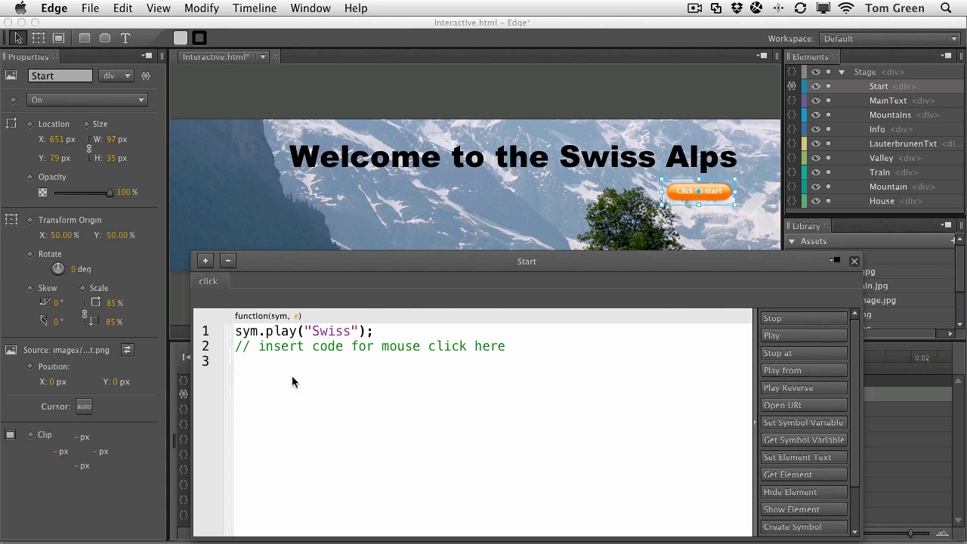
# - Set the Start button's cursor property to pointer (hand)
pyautogui.click(855, 261)
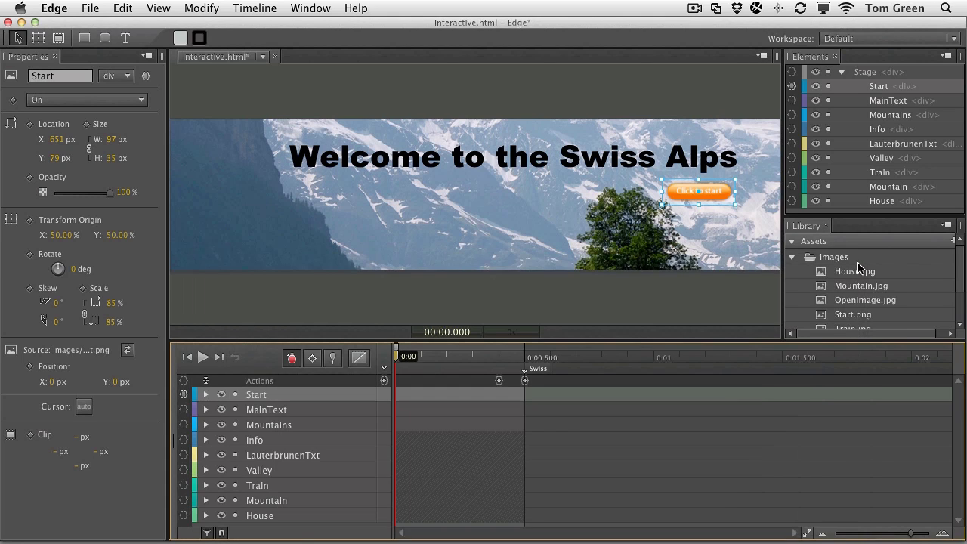
pyautogui.click(556, 285)
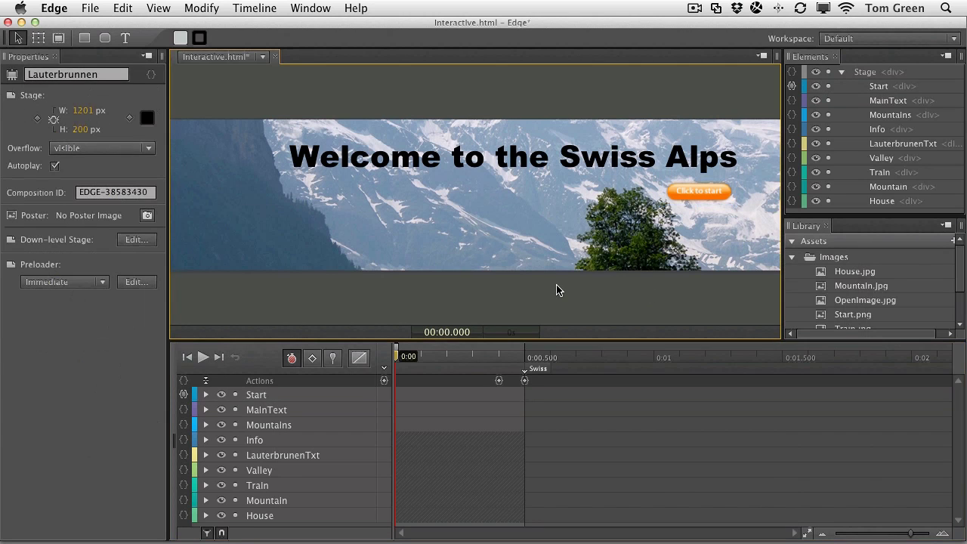
pyautogui.click(692, 190)
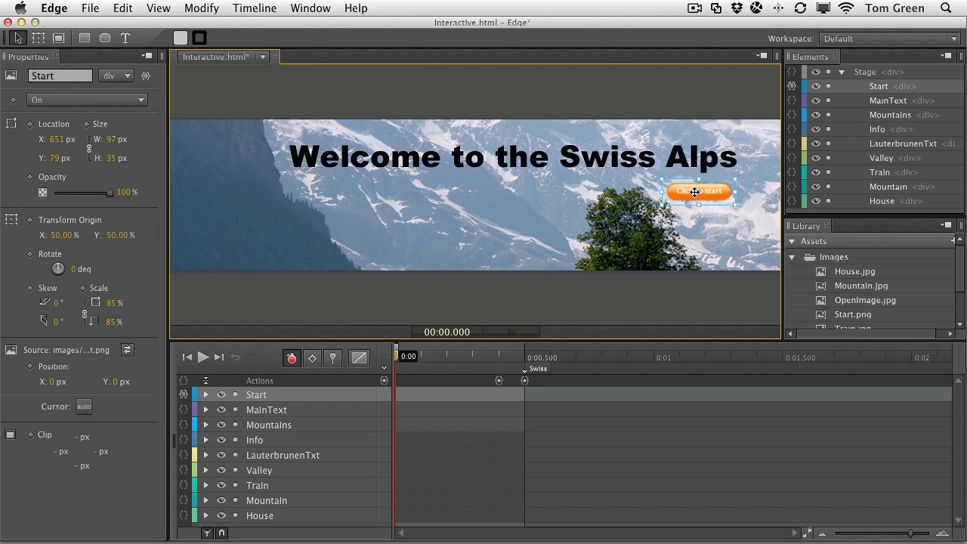
pyautogui.hscroll(1, 657, 212)
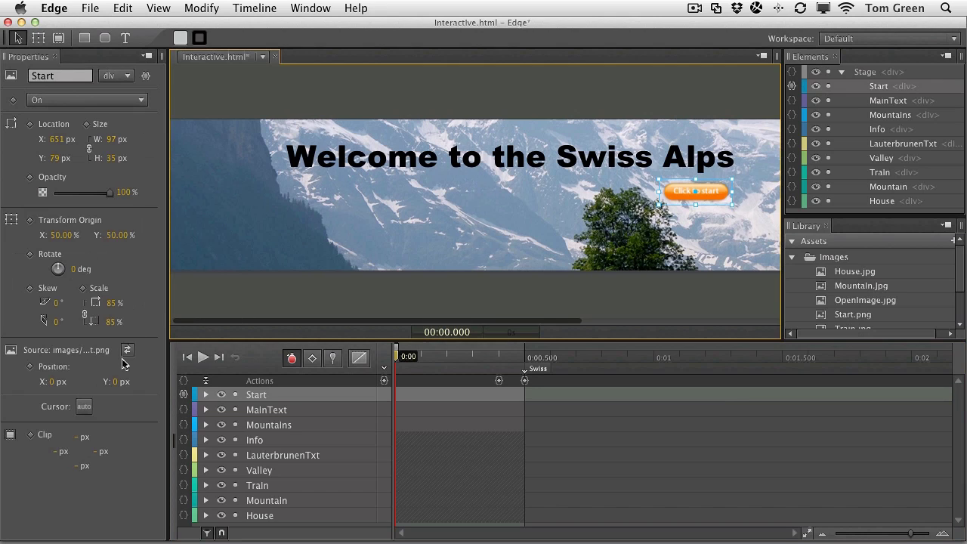
pyautogui.click(83, 408)
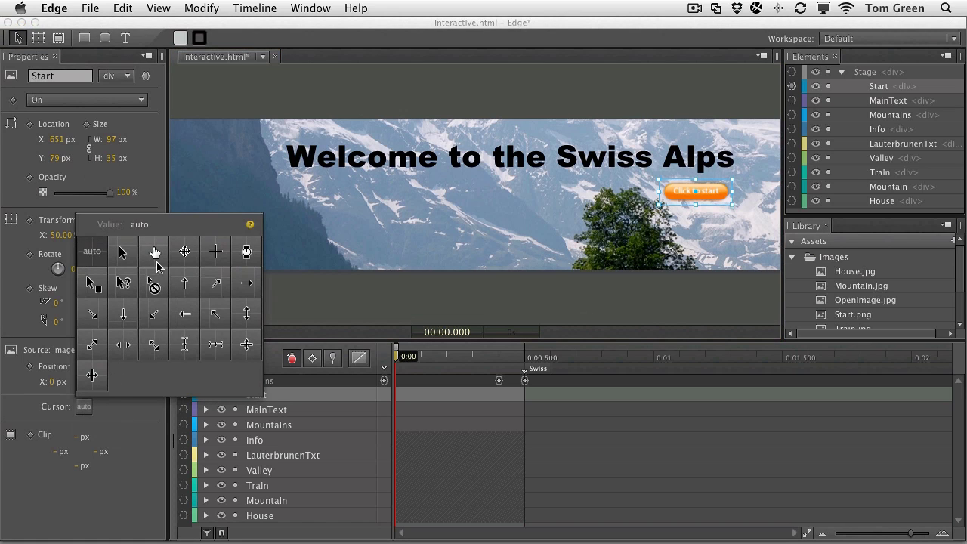
pyautogui.click(154, 254)
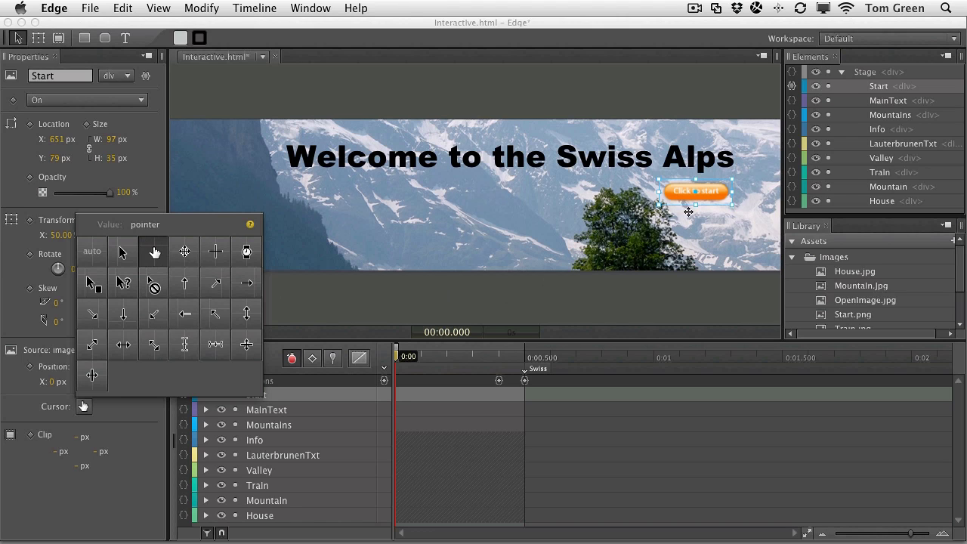
pyautogui.click(322, 306)
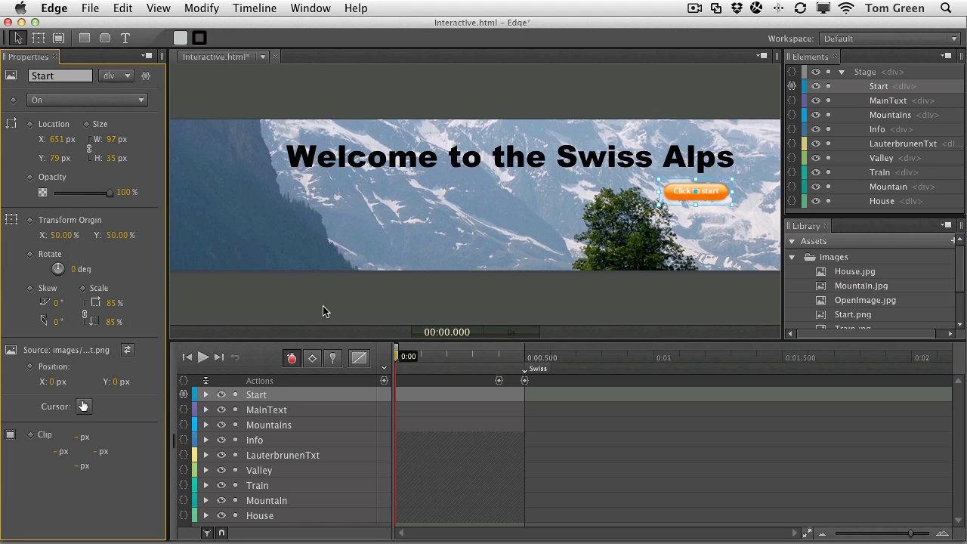
pyautogui.press('super+F12')
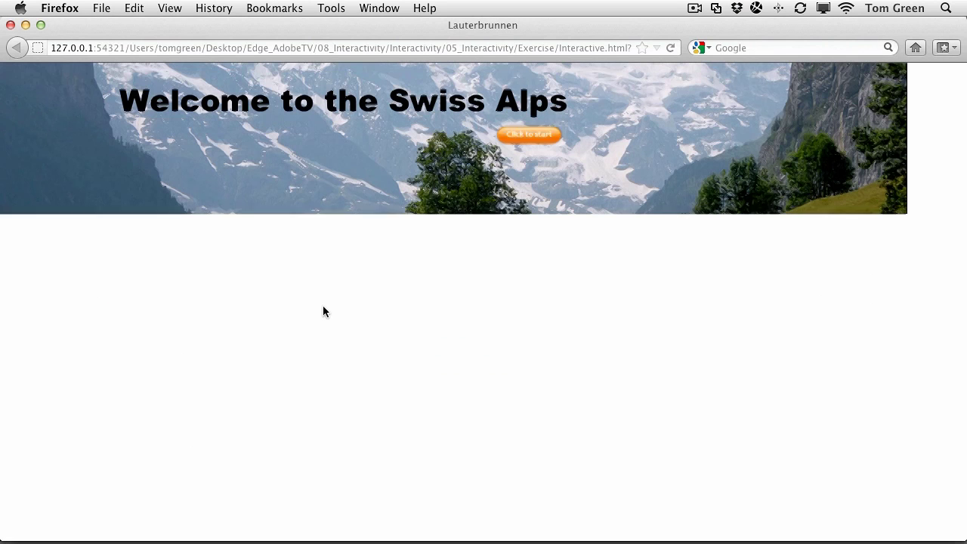
pyautogui.click(534, 136)
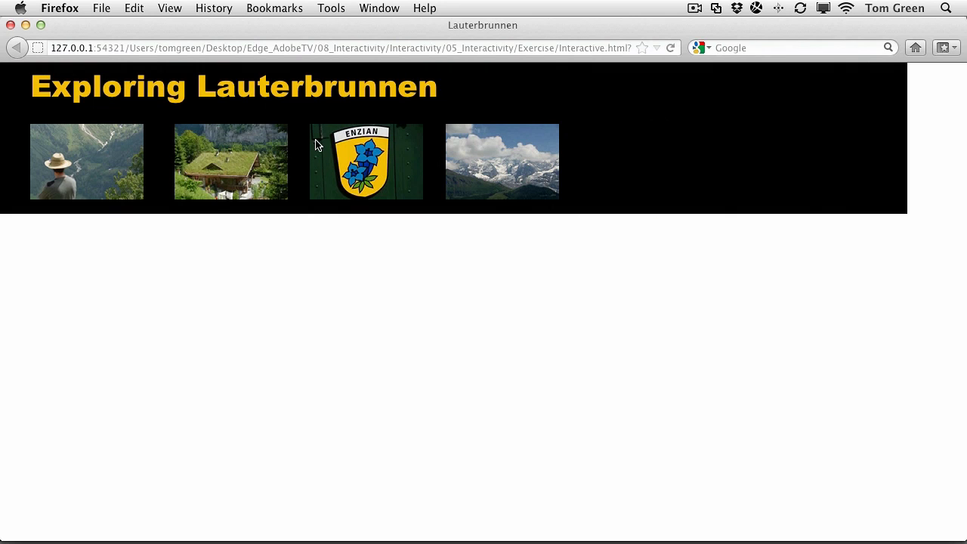
pyautogui.press('super+h')
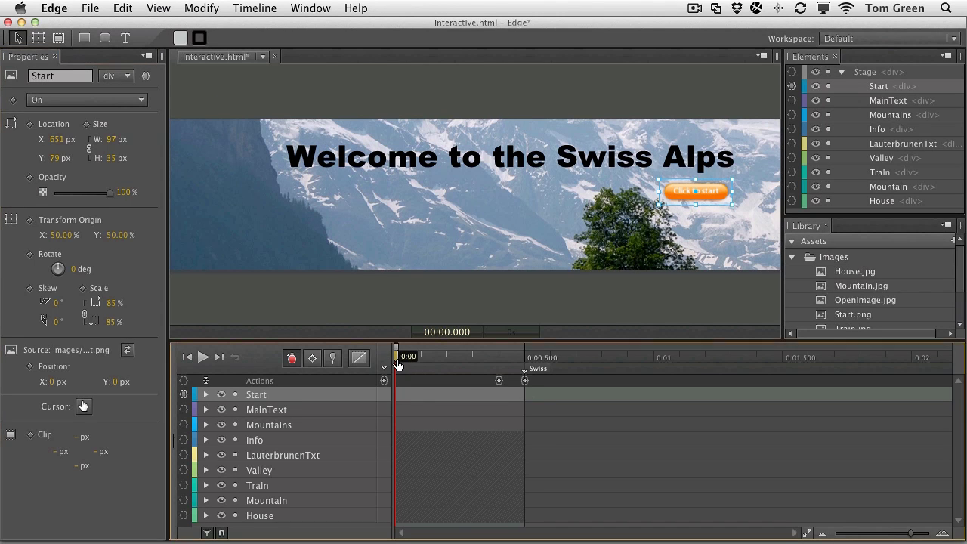
# - At about 0.475 seconds, set the Valley thumbnail's cursor to the hand pointer
pyautogui.moveTo(396, 359); pyautogui.dragTo(524, 368)
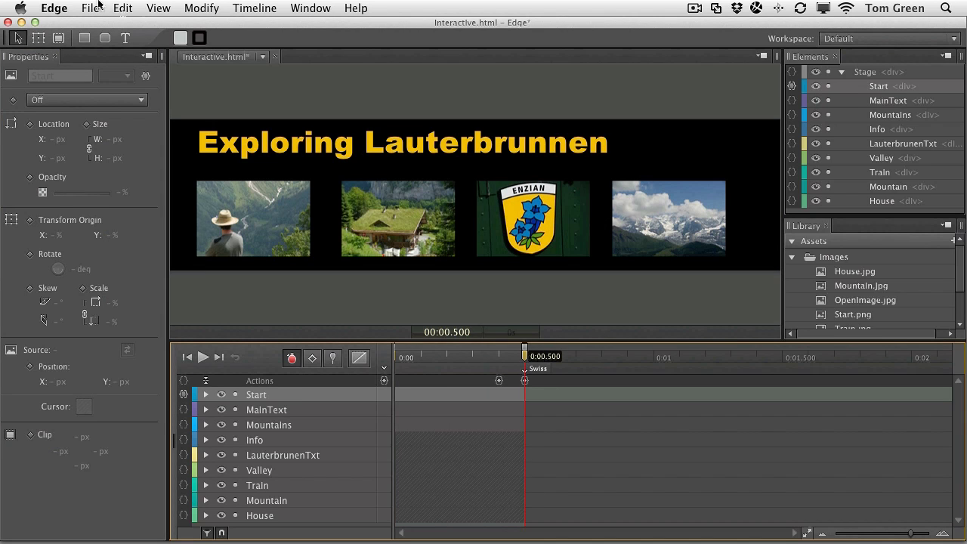
pyautogui.click(162, 10)
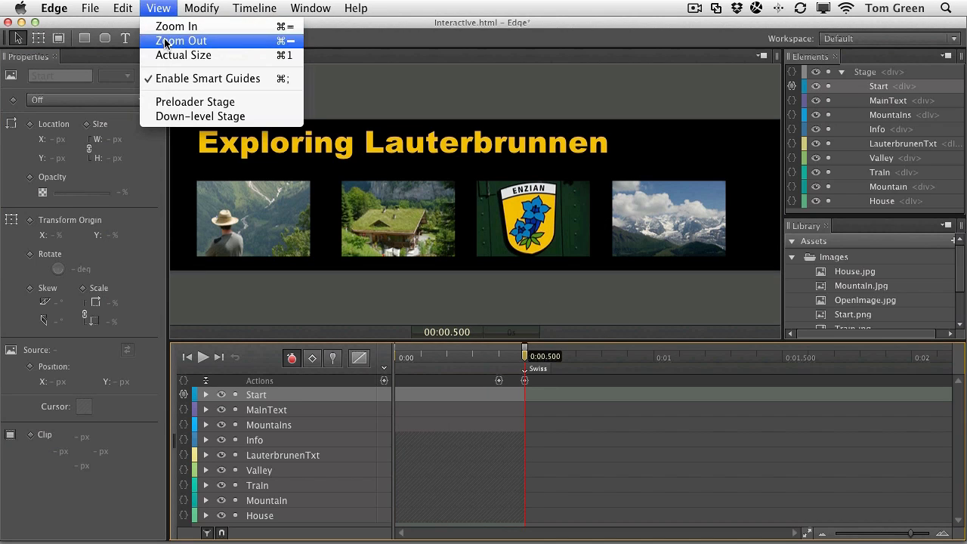
pyautogui.click(170, 40)
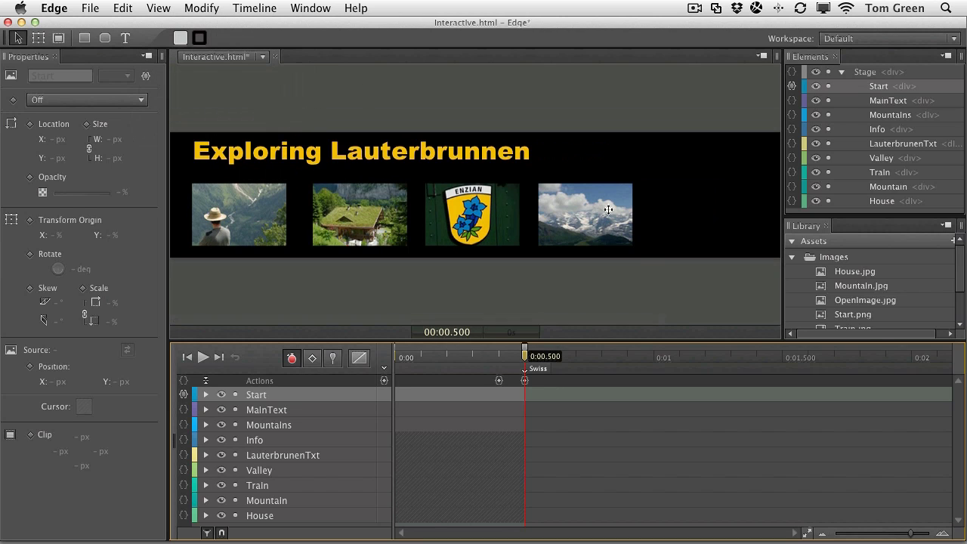
pyautogui.click(701, 212)
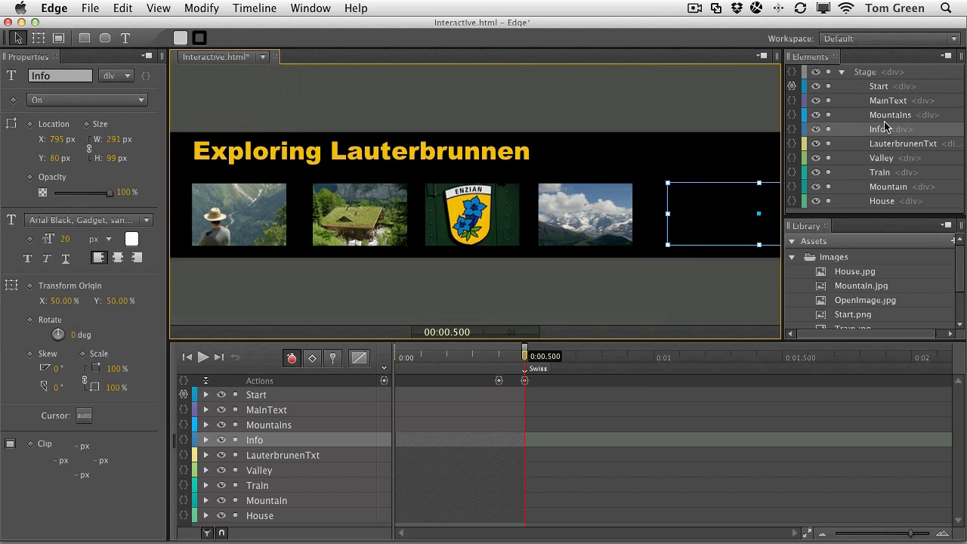
pyautogui.click(276, 280)
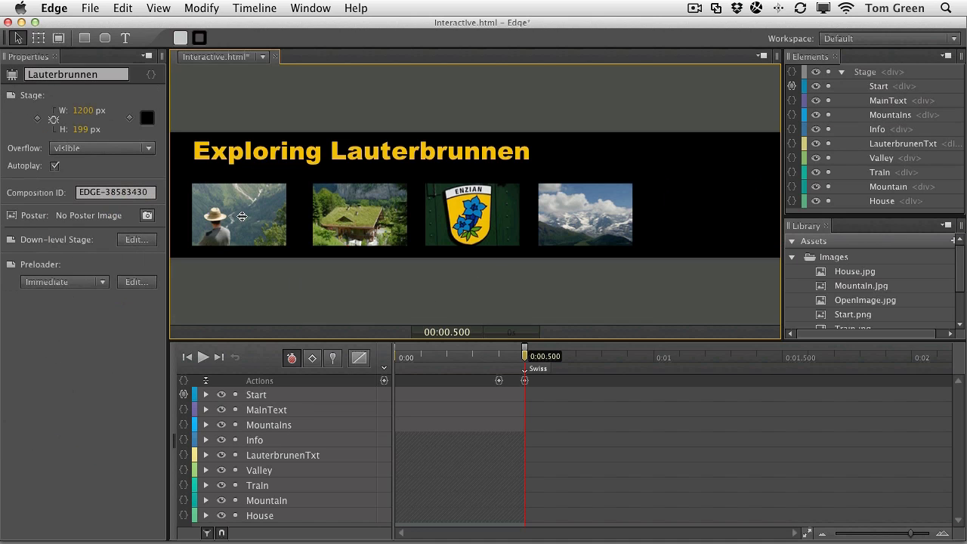
pyautogui.click(242, 216)
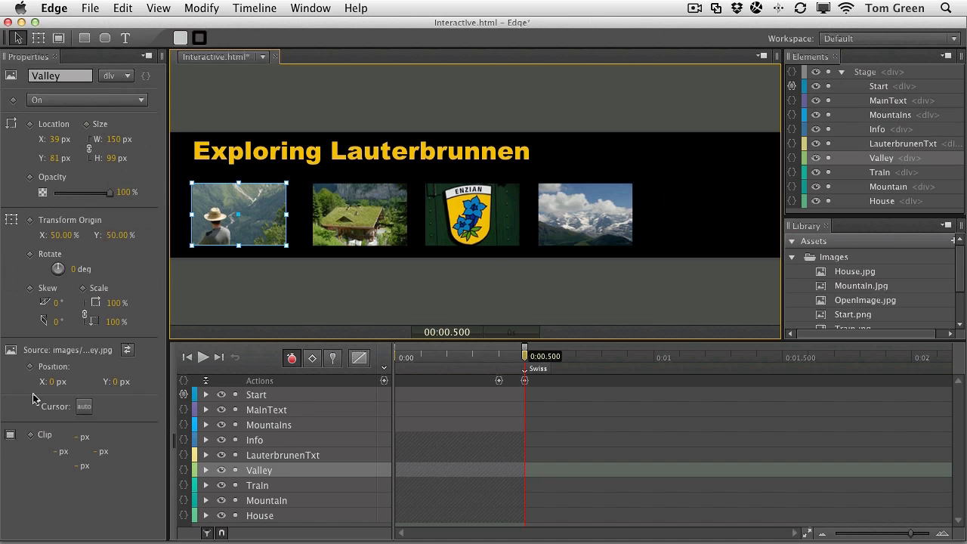
pyautogui.click(82, 409)
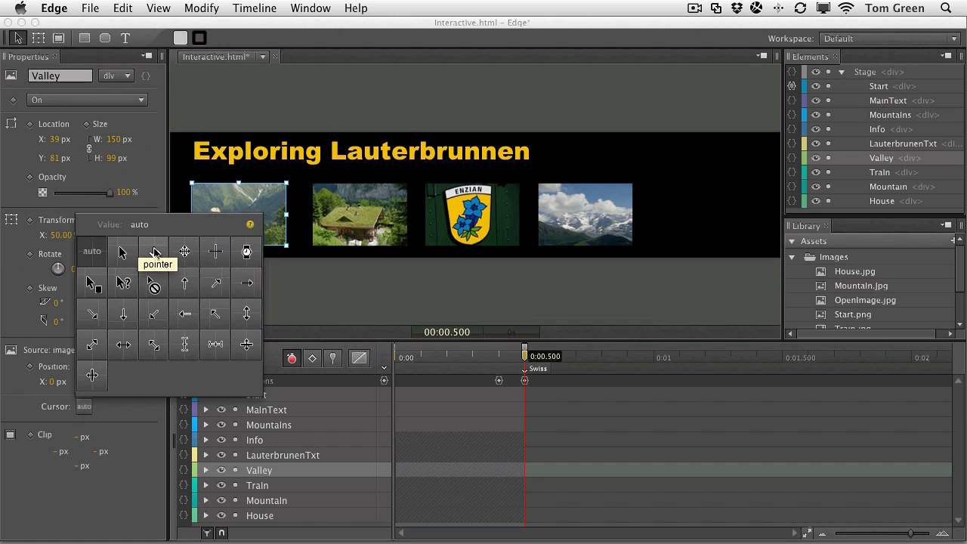
pyautogui.click(154, 253)
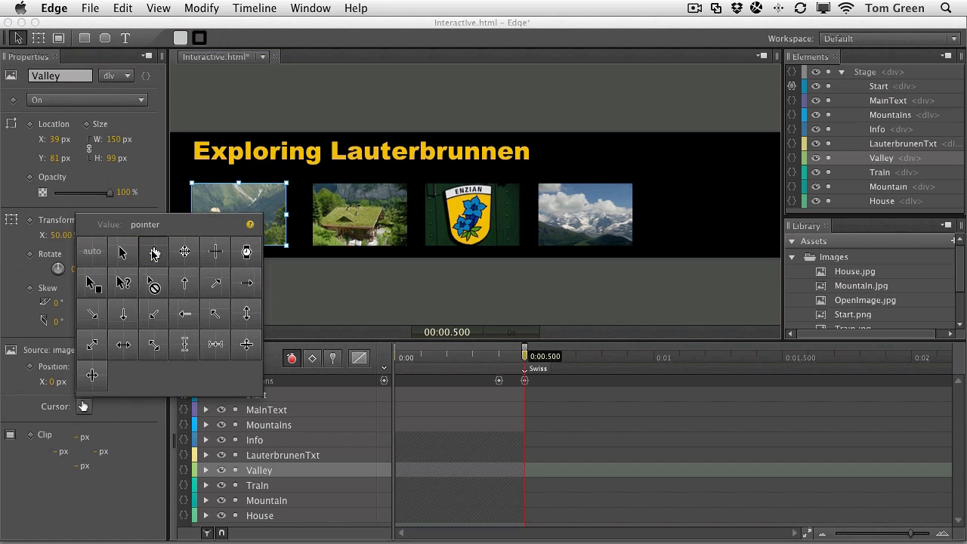
pyautogui.click(320, 290)
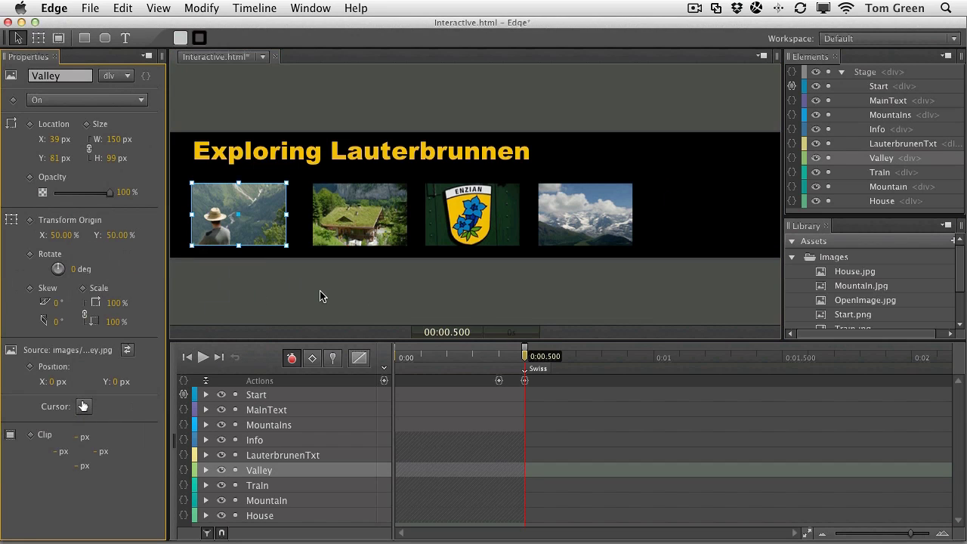
# - Add a Valley mouseover setting Info's text to "The views across the valley are stunning."
pyautogui.click(183, 468)
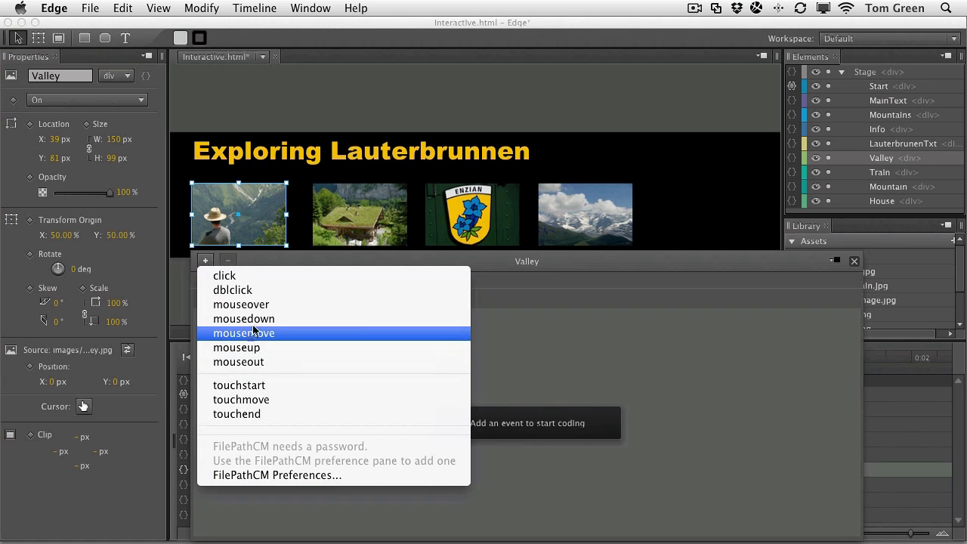
pyautogui.click(241, 304)
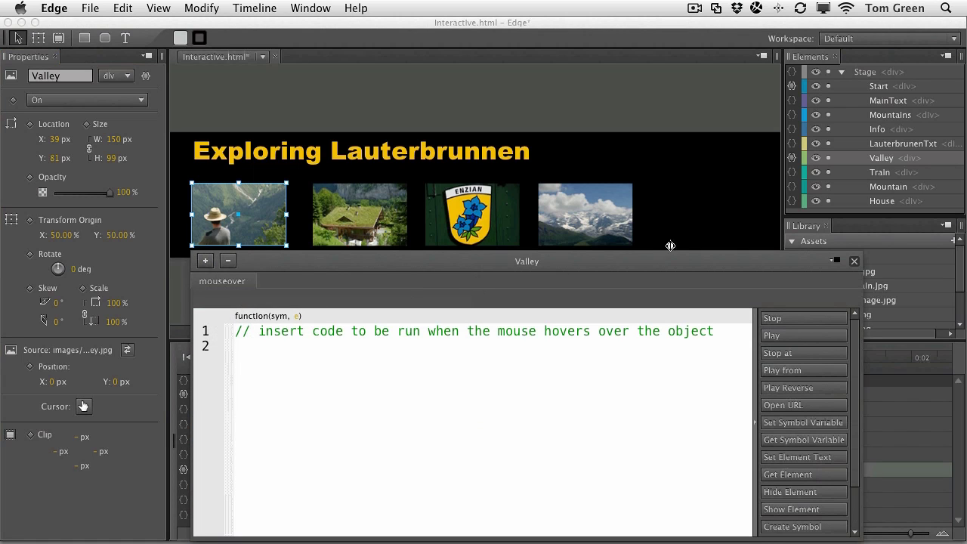
pyautogui.click(802, 458)
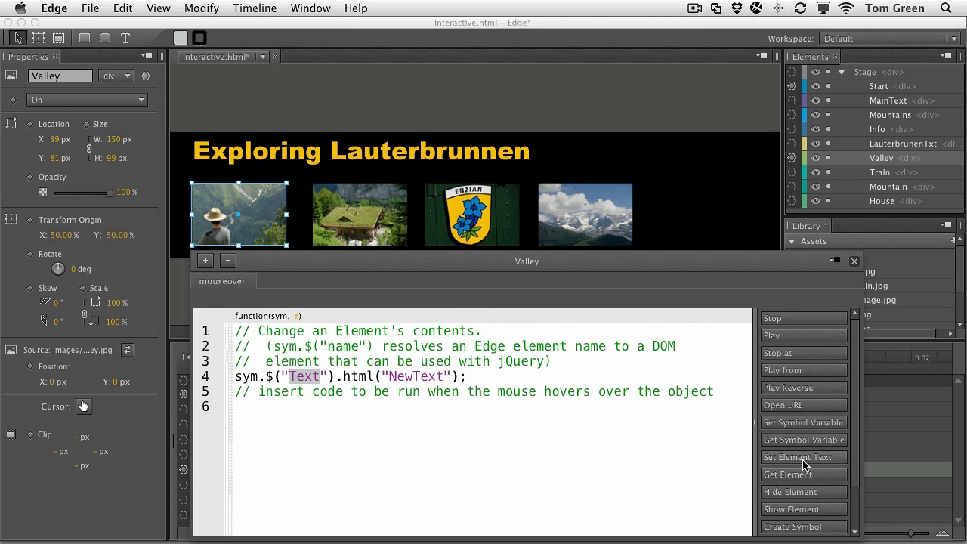
pyautogui.moveTo(403, 259); pyautogui.dragTo(342, 136)
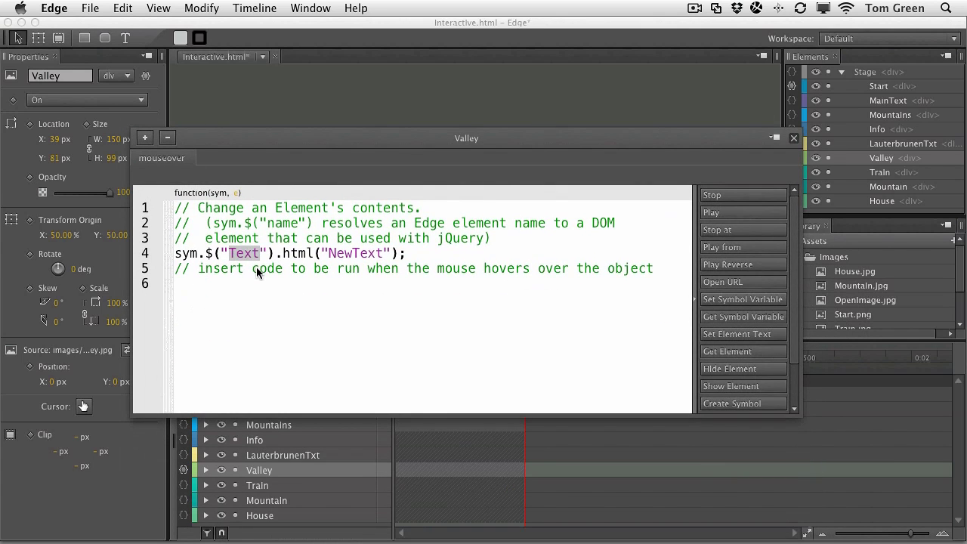
pyautogui.write('Info')
pyautogui.moveTo(330, 253); pyautogui.dragTo(366, 258)
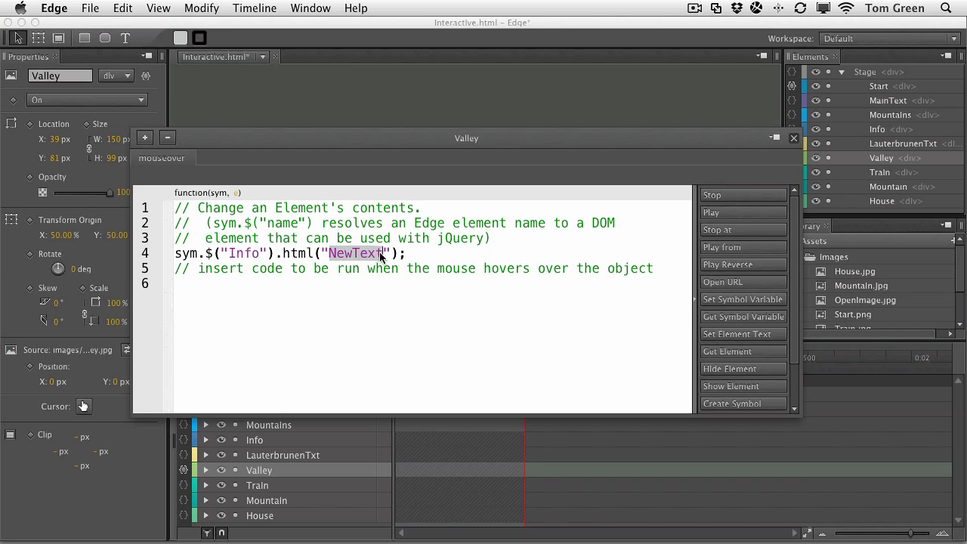
pyautogui.write('The views across the vallet')
pyautogui.press('BackSpace')
pyautogui.write('y are st')
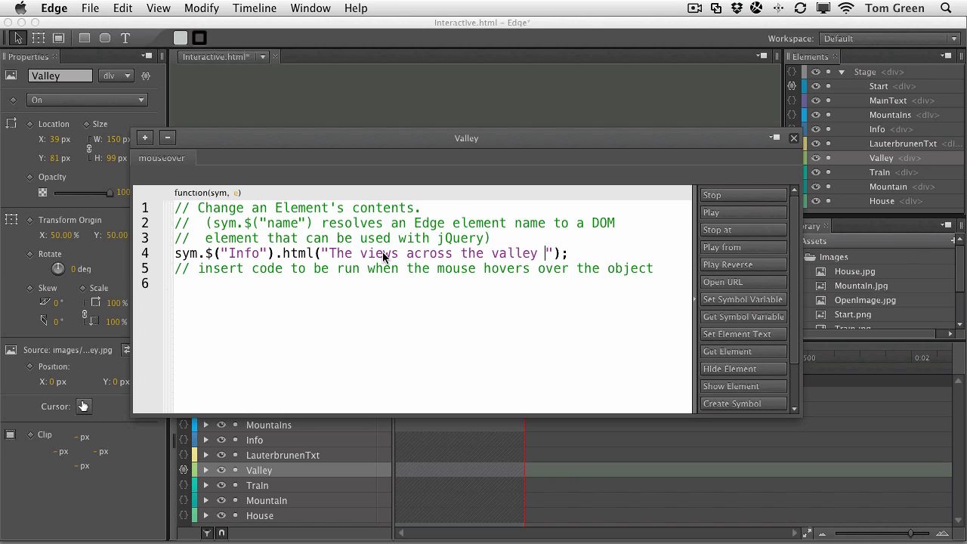
pyautogui.write('unning')
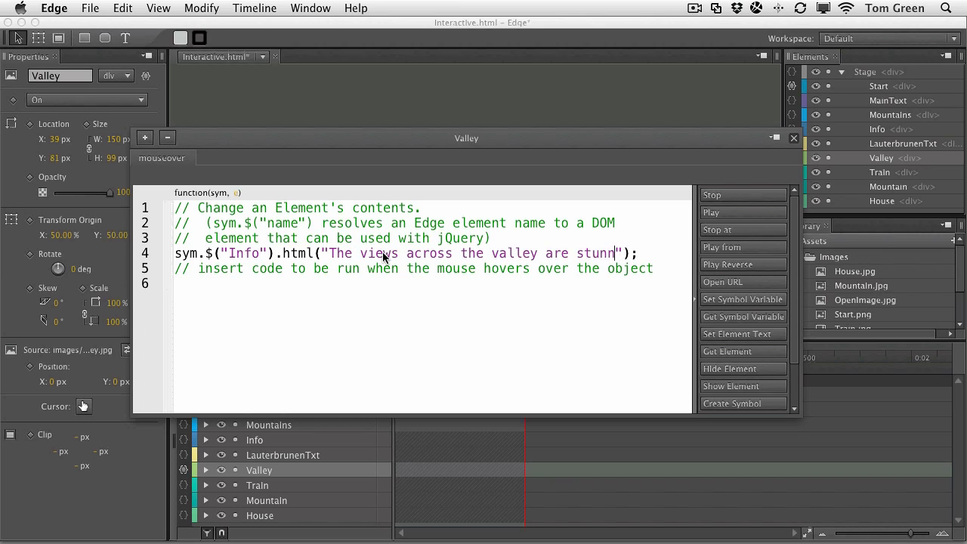
pyautogui.write('.')
# - Add a Valley mouseout handler that sets Info's text to empty, sym.$("Info").html("");
pyautogui.click(145, 138)
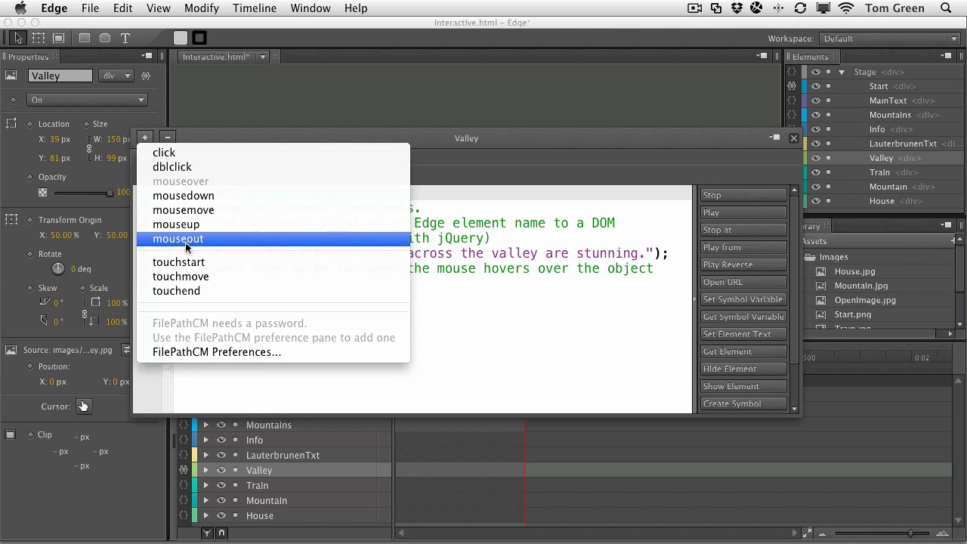
pyautogui.click(184, 240)
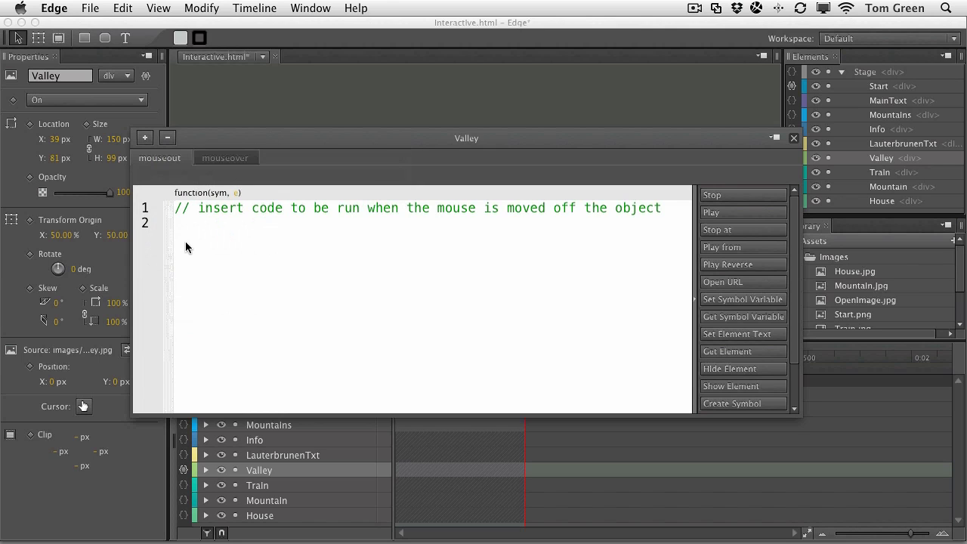
pyautogui.click(718, 336)
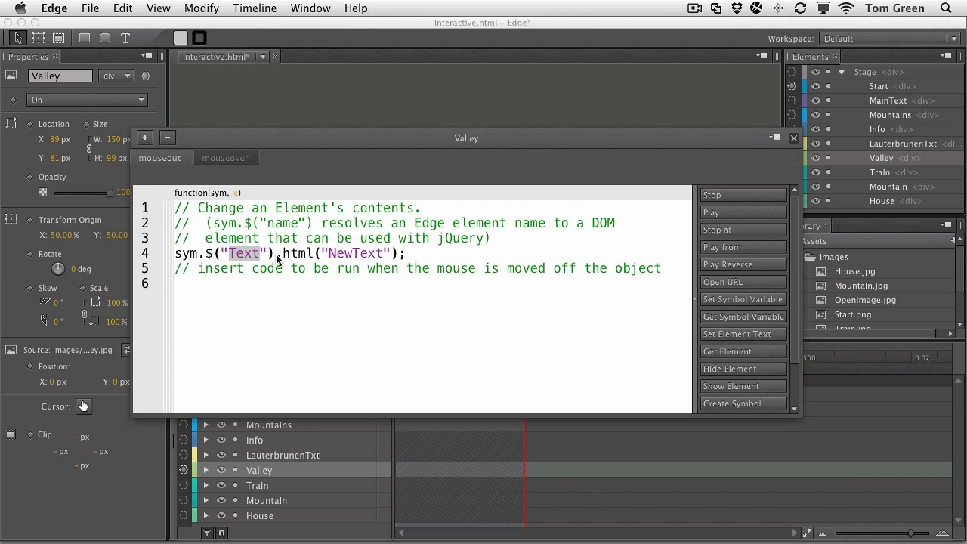
pyautogui.write('Info')
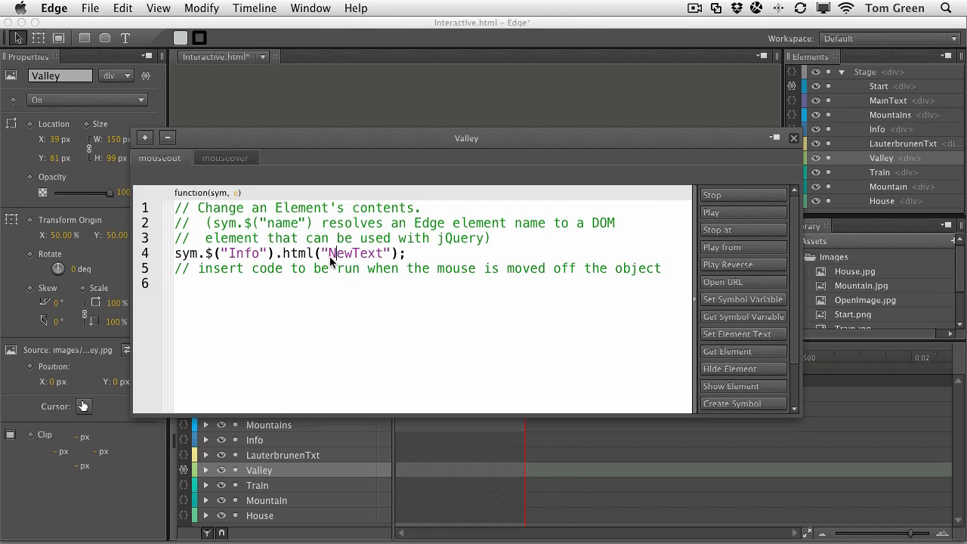
pyautogui.moveTo(329, 259); pyautogui.dragTo(381, 259)
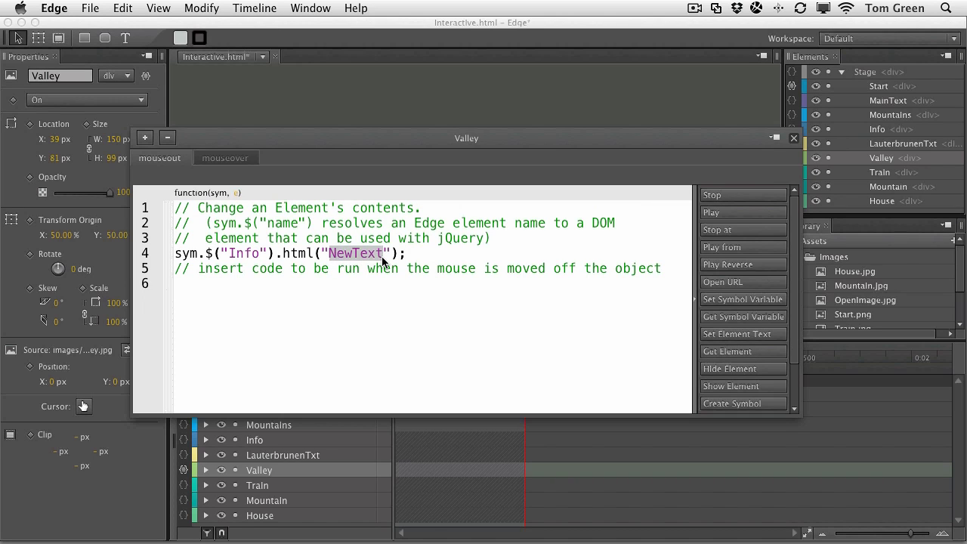
pyautogui.press('BackSpace')
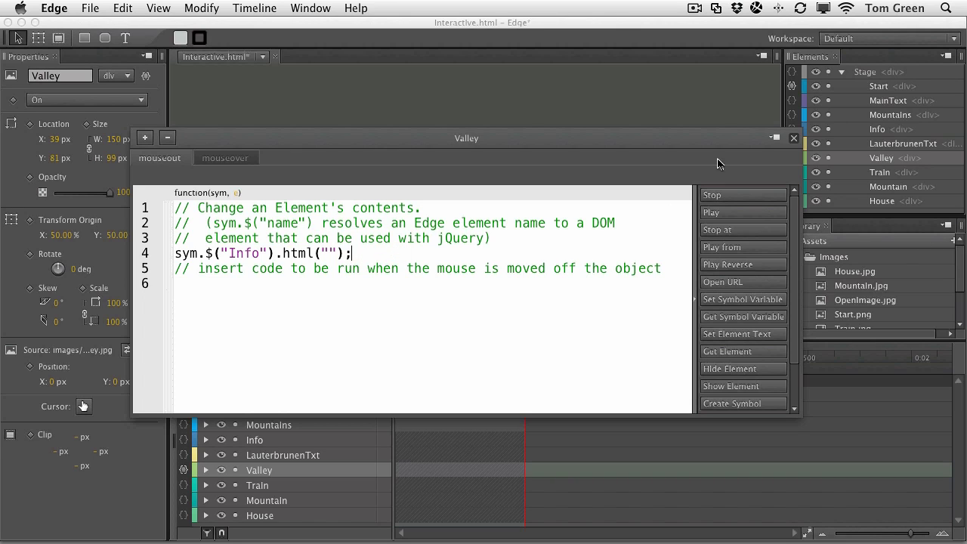
pyautogui.click(794, 138)
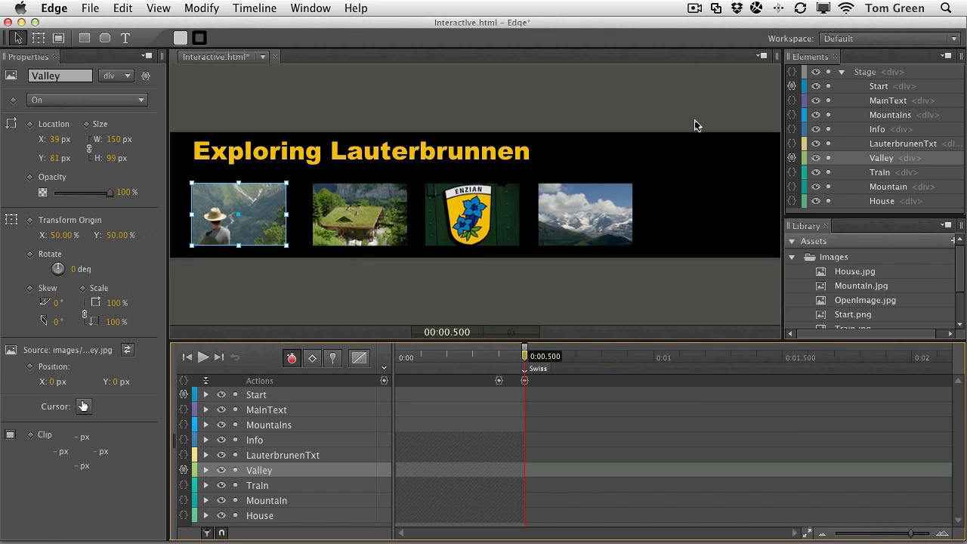
# - Check in Firefox that the Valley thumbnail shows 'The views across the valley are stunning.', then quit Firefox
pyautogui.click(695, 118)
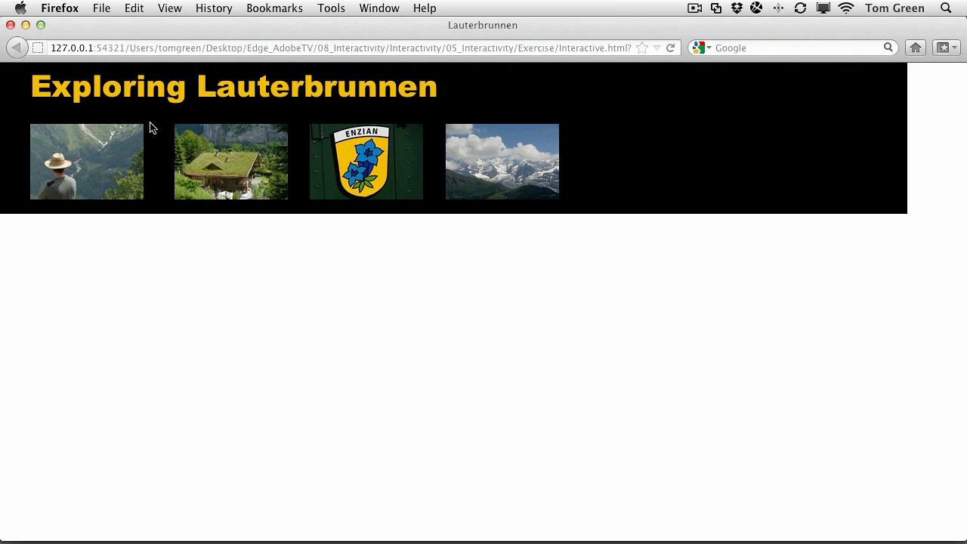
pyautogui.moveTo(121, 141)
pyautogui.click(67, 12)
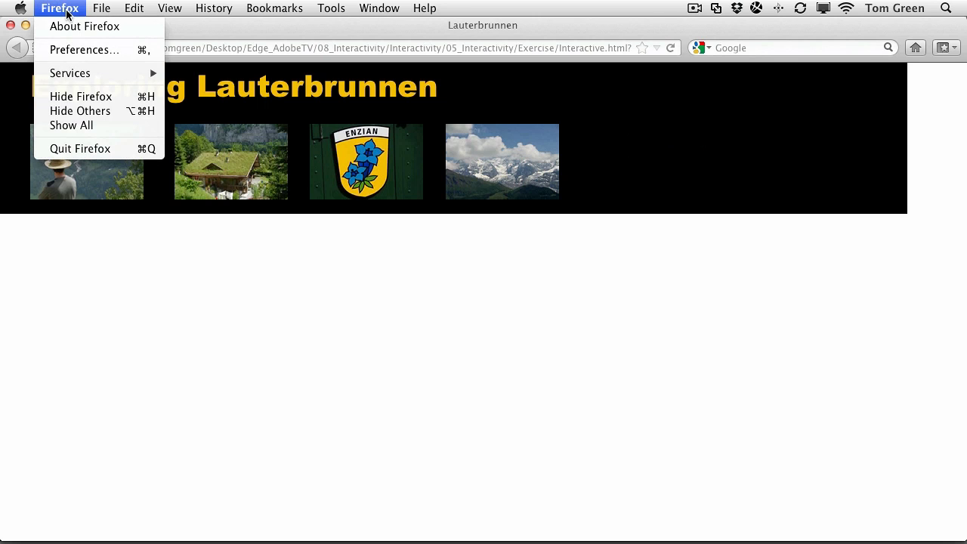
# - Back in Edge Animate, set the Exploring Lauterbrunnen title's cursor to the hand pointer
pyautogui.click(84, 148)
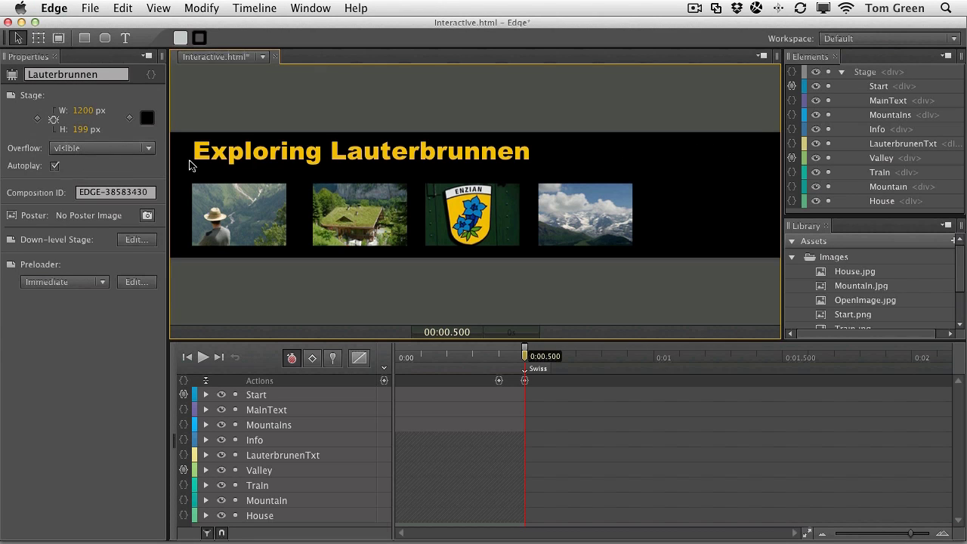
pyautogui.click(285, 153)
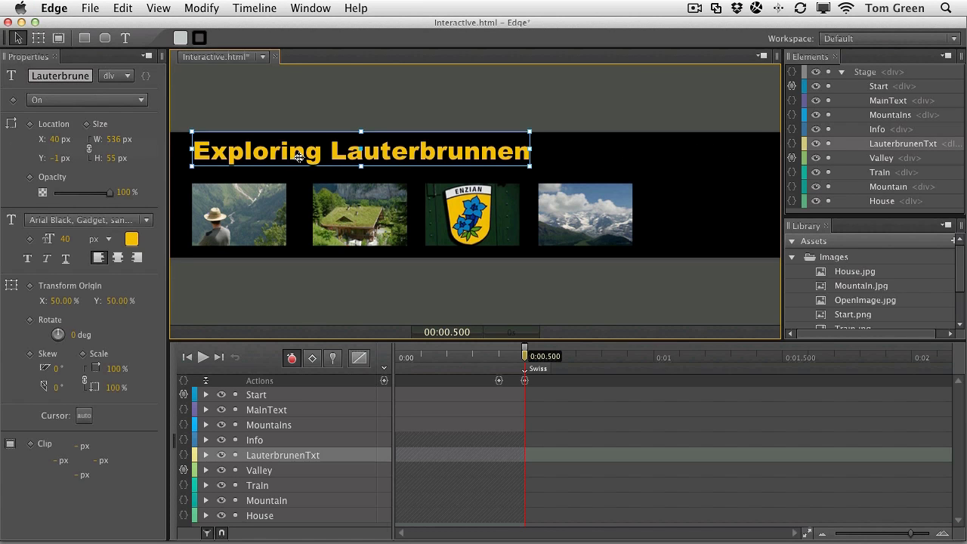
pyautogui.click(84, 416)
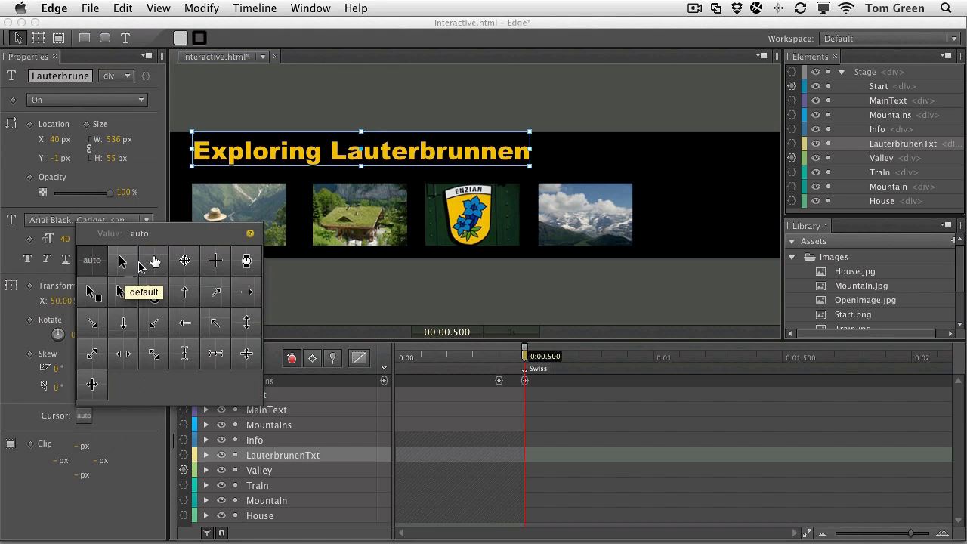
pyautogui.click(154, 261)
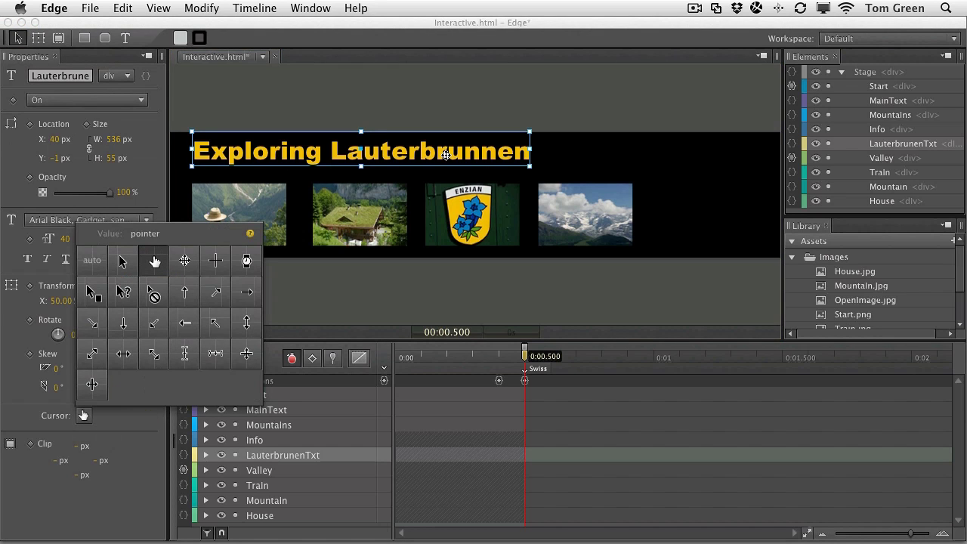
pyautogui.click(446, 155)
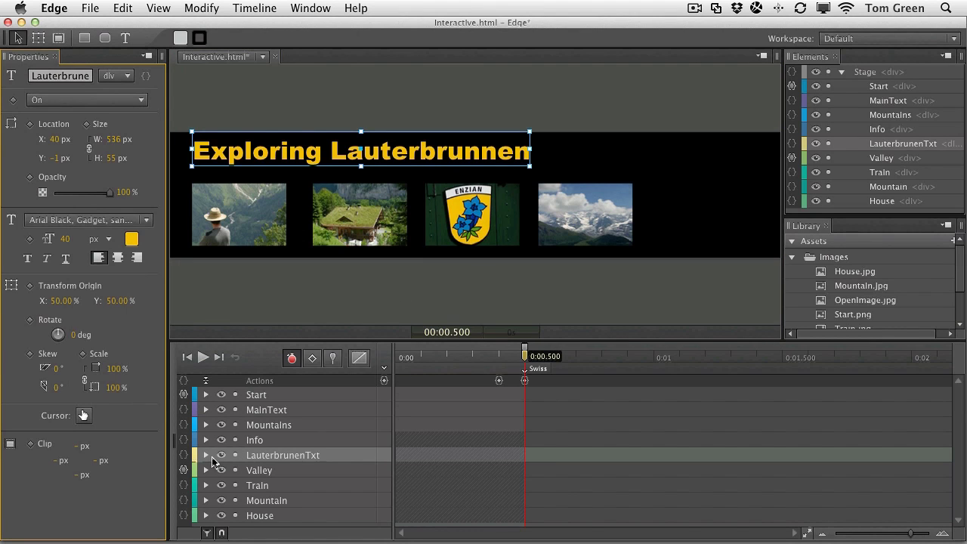
# - Add a click action with Open URL to the LauterbrunenTxt title
pyautogui.click(791, 145)
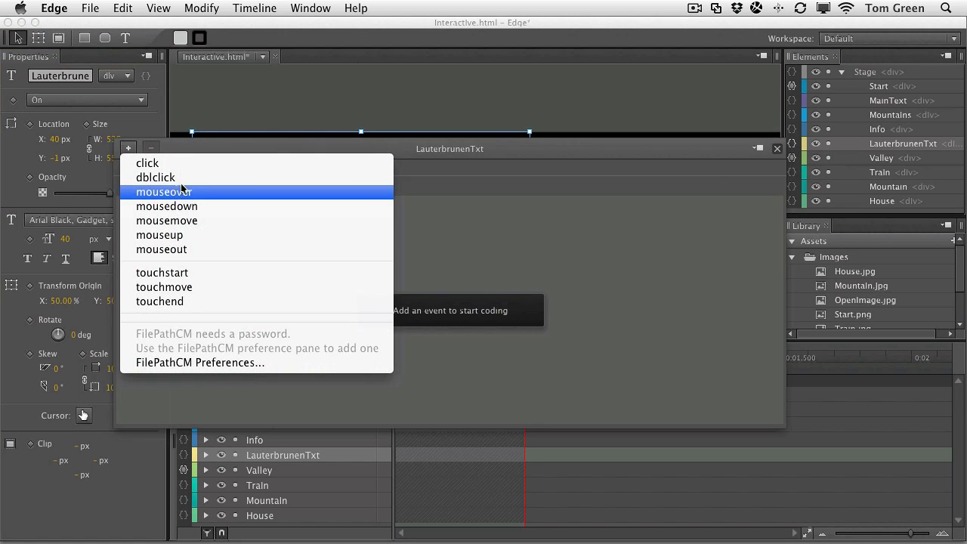
pyautogui.click(158, 165)
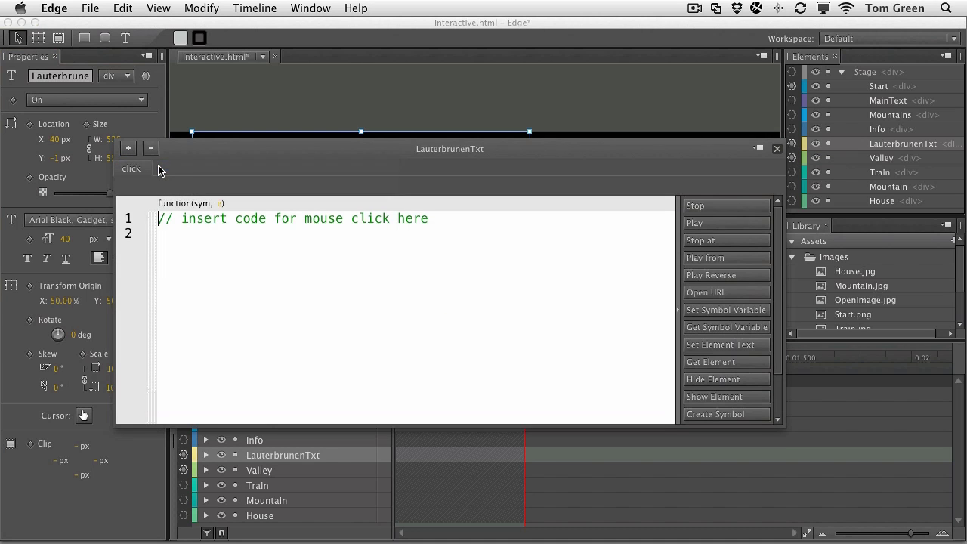
pyautogui.click(710, 292)
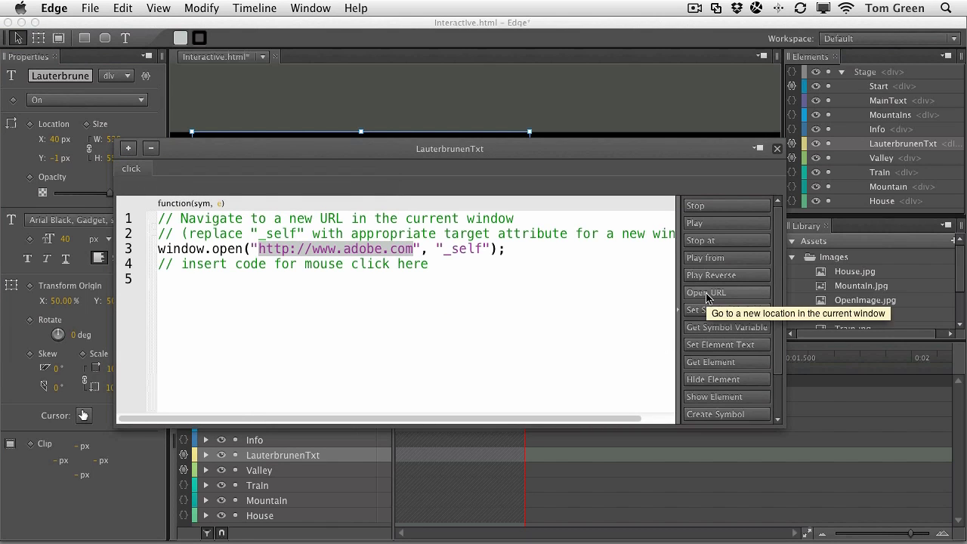
# - Replace adobe.com with myswitzerland.com/en/lauterbrunnen.html in the Open URL address
pyautogui.click(347, 251)
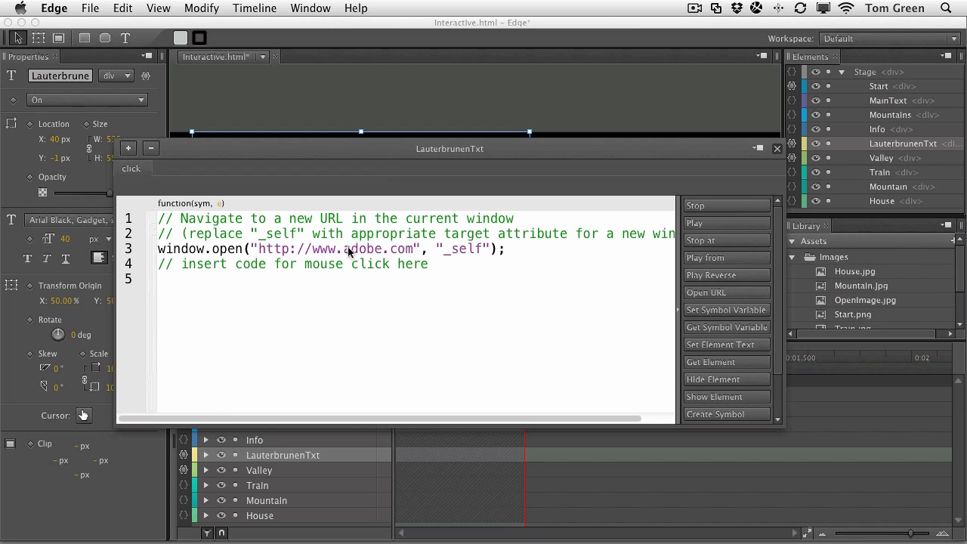
pyautogui.moveTo(345, 248); pyautogui.dragTo(412, 257)
pyautogui.write('myswitzerland.co')
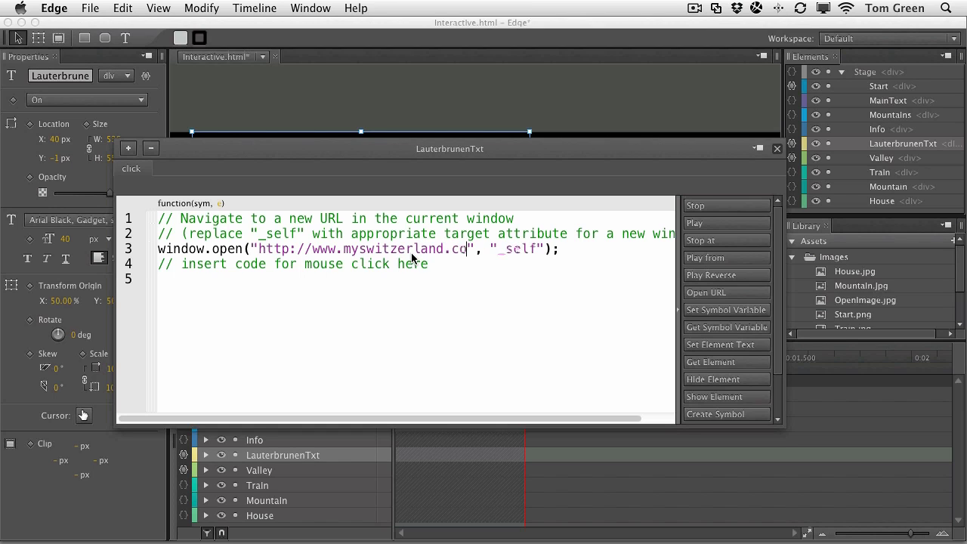
pyautogui.write('m')
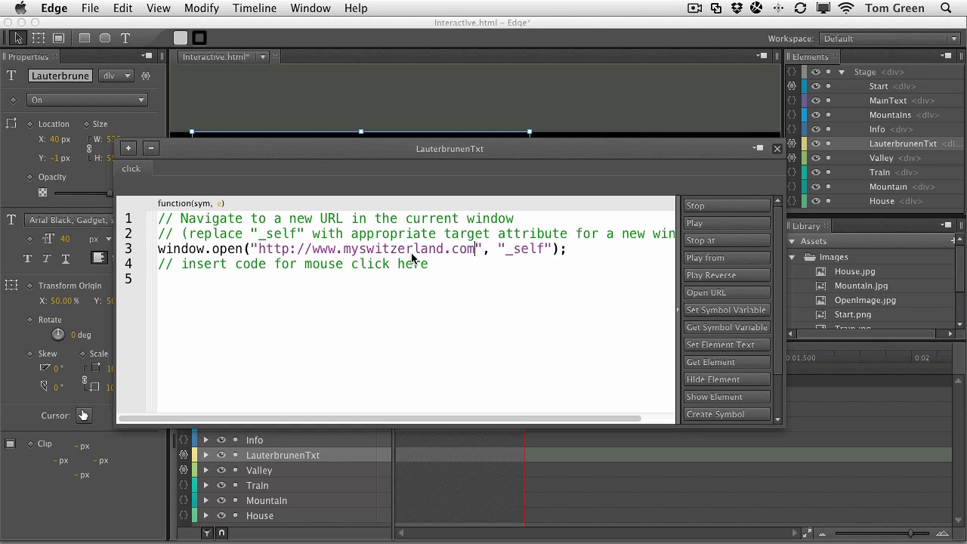
pyautogui.write('/en')
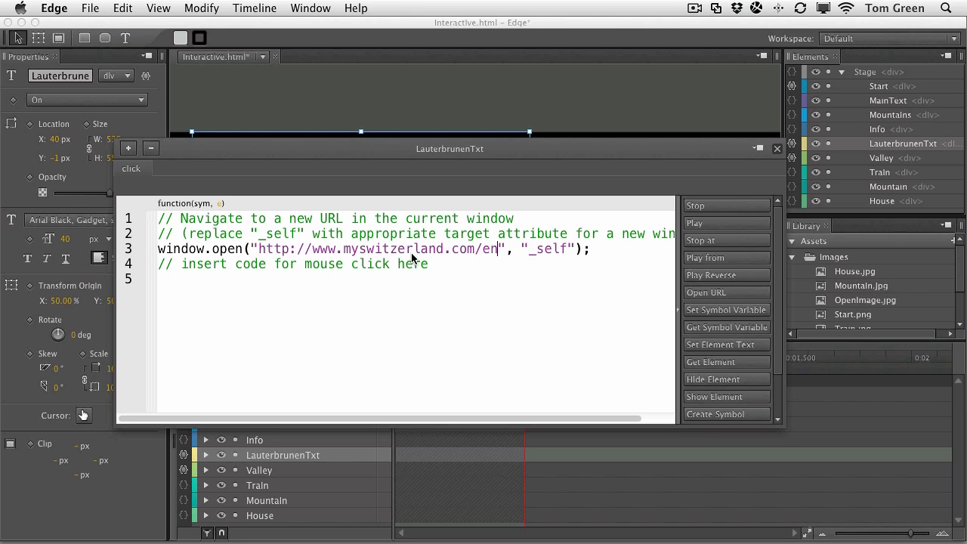
pyautogui.write('/')
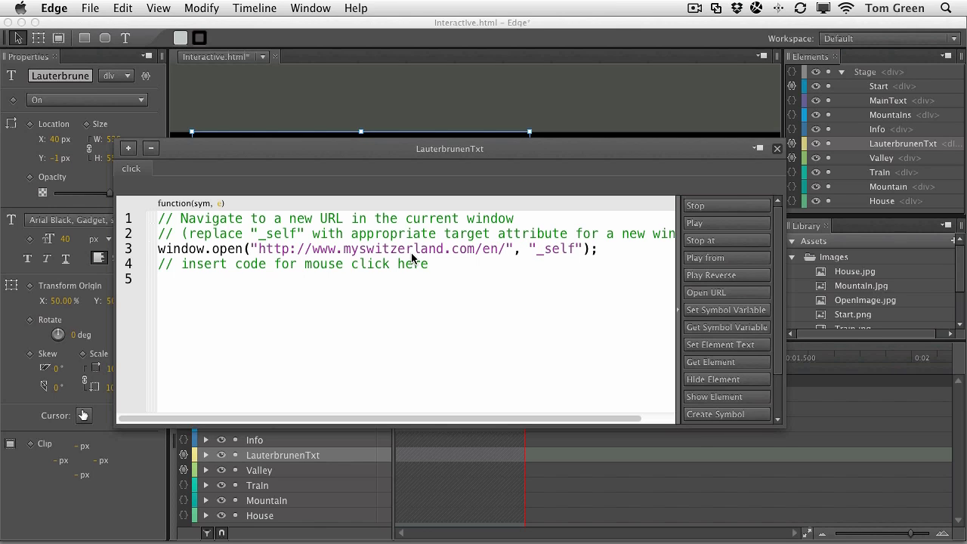
pyautogui.write('later')
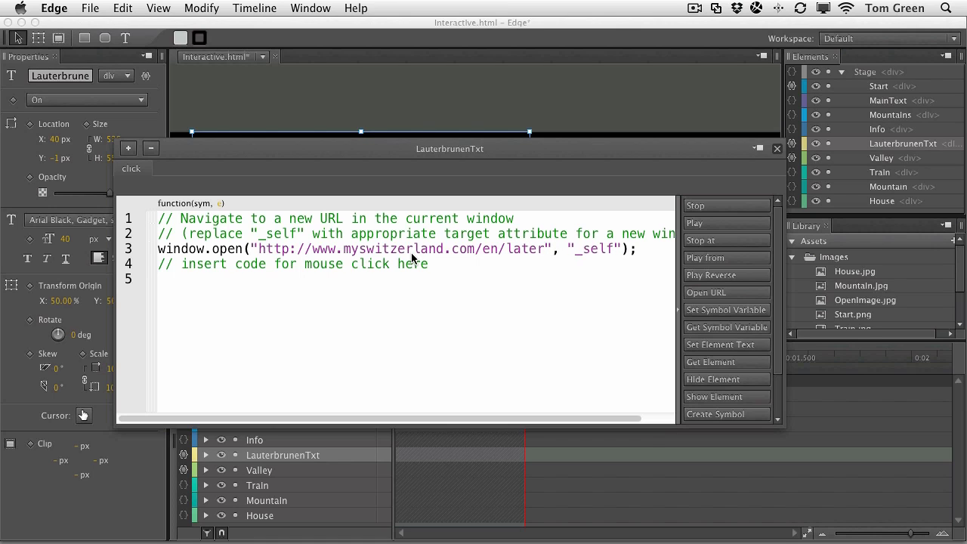
pyautogui.press('BackSpace')
pyautogui.press('BackSpace')
pyautogui.press('BackSpace')
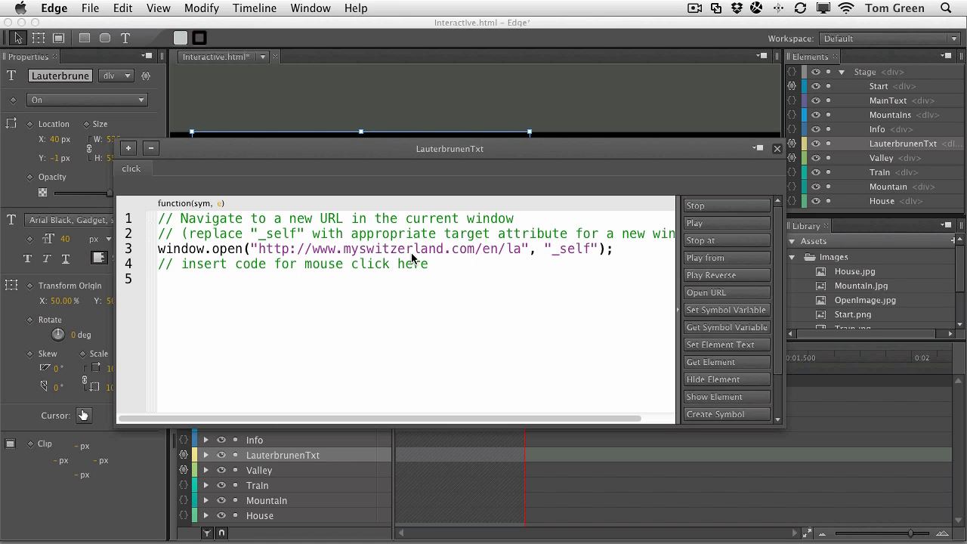
pyautogui.write('uter')
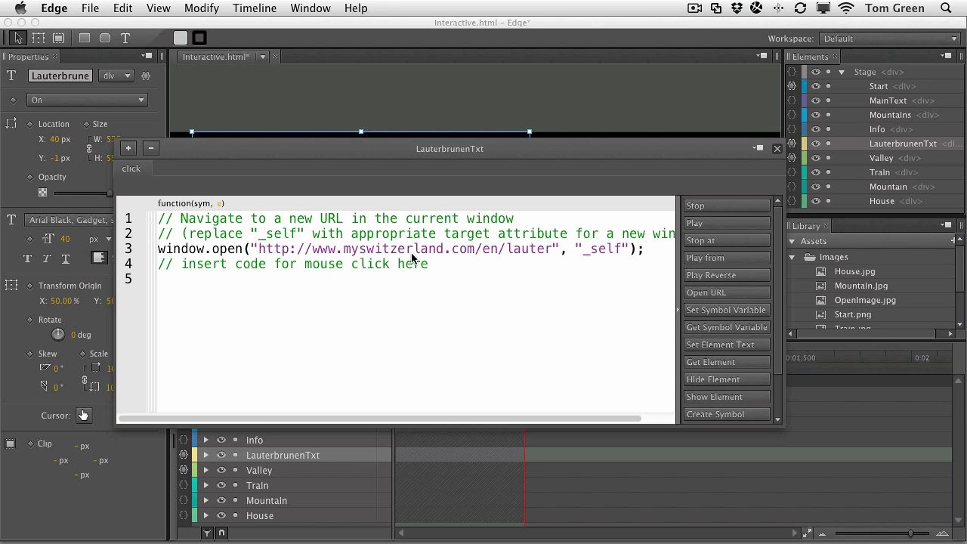
pyautogui.write('brunne')
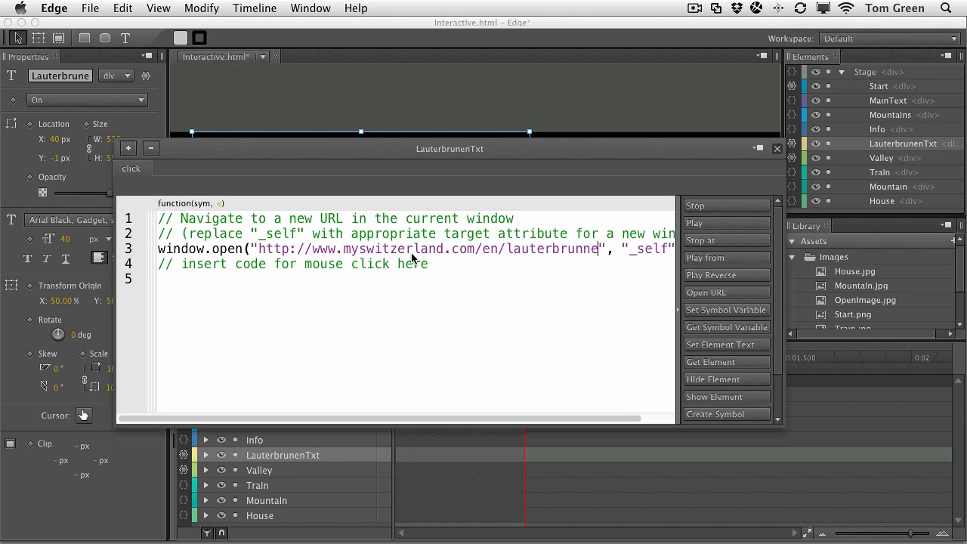
pyautogui.write('n.ht')
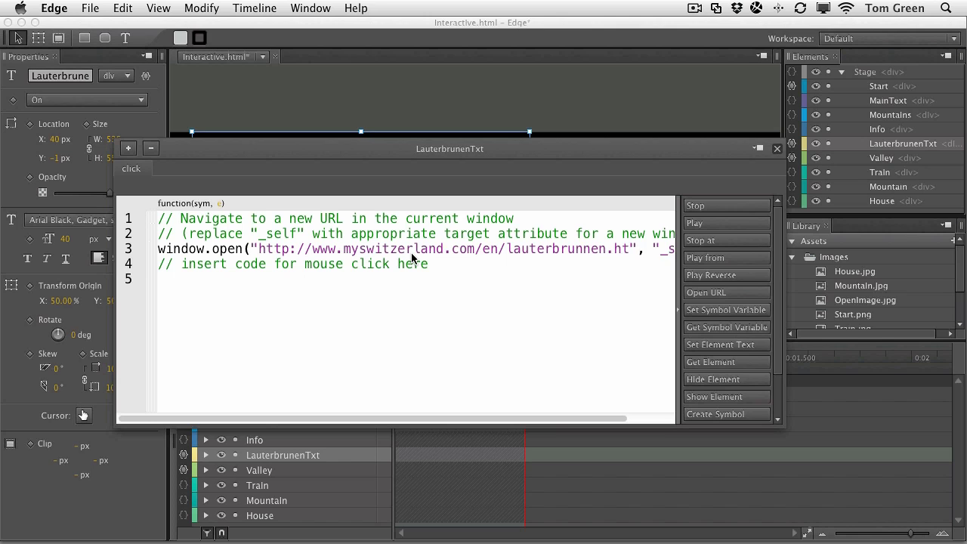
pyautogui.write('ml')
# - Preview in Firefox, start the banner, and confirm the title opens the MySwitzerland Lauterbrunnen page
pyautogui.click(777, 149)
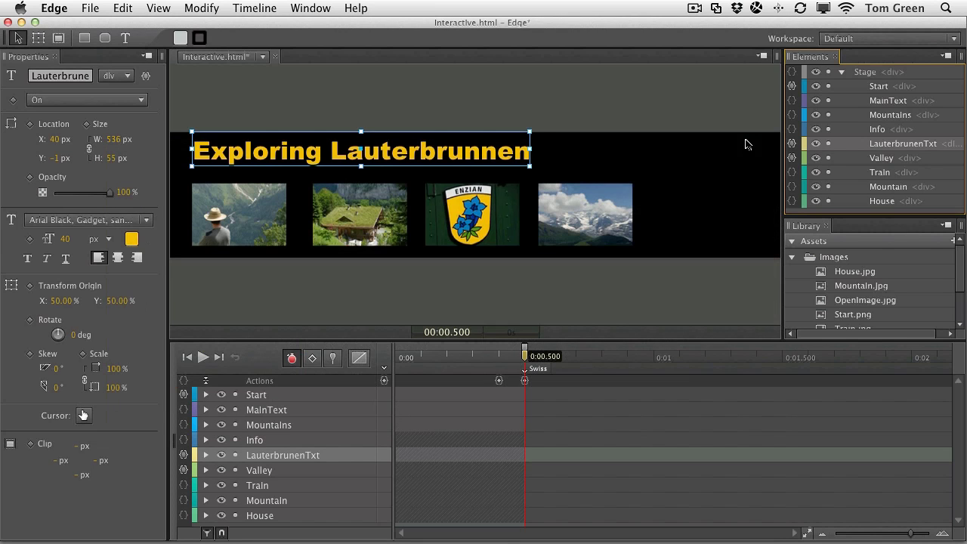
pyautogui.click(552, 100)
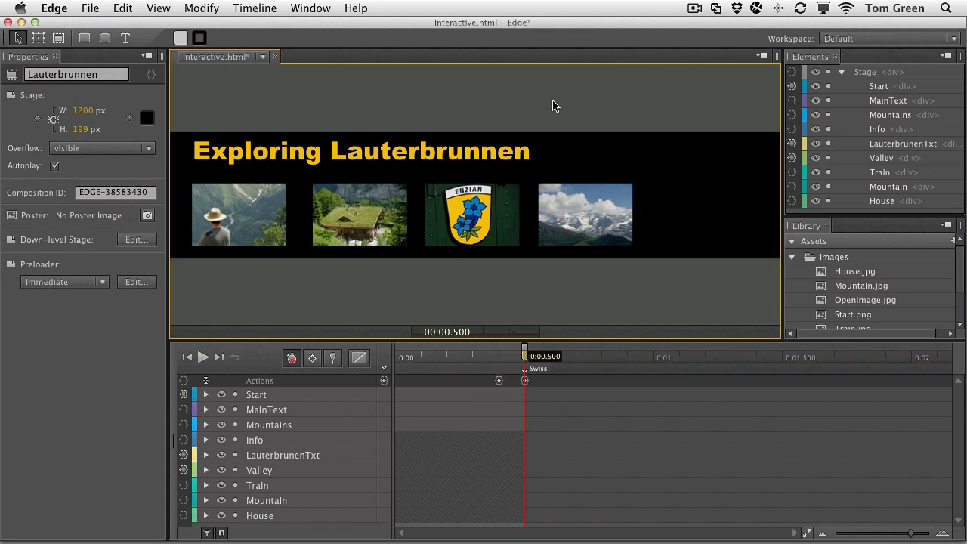
pyautogui.press('super+Return')
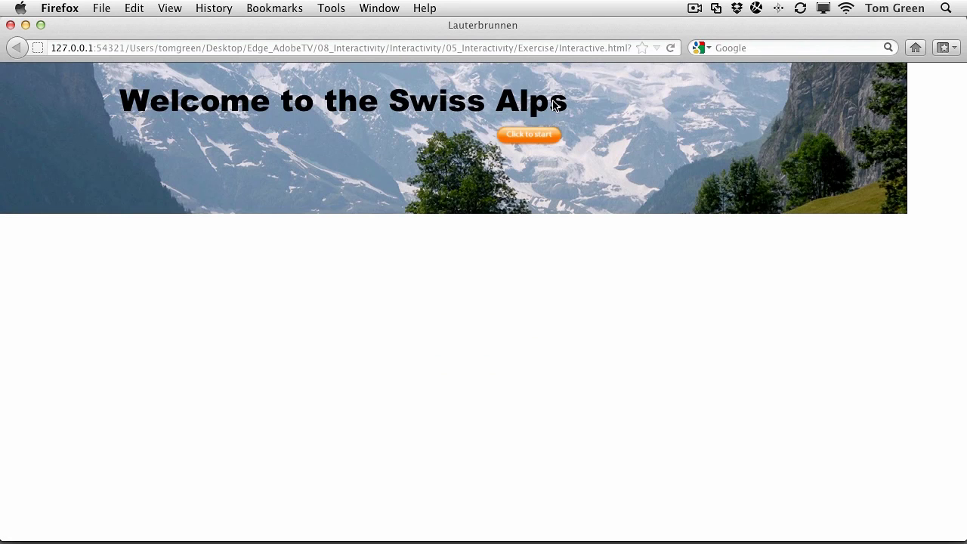
pyautogui.click(533, 144)
pyautogui.click(360, 96)
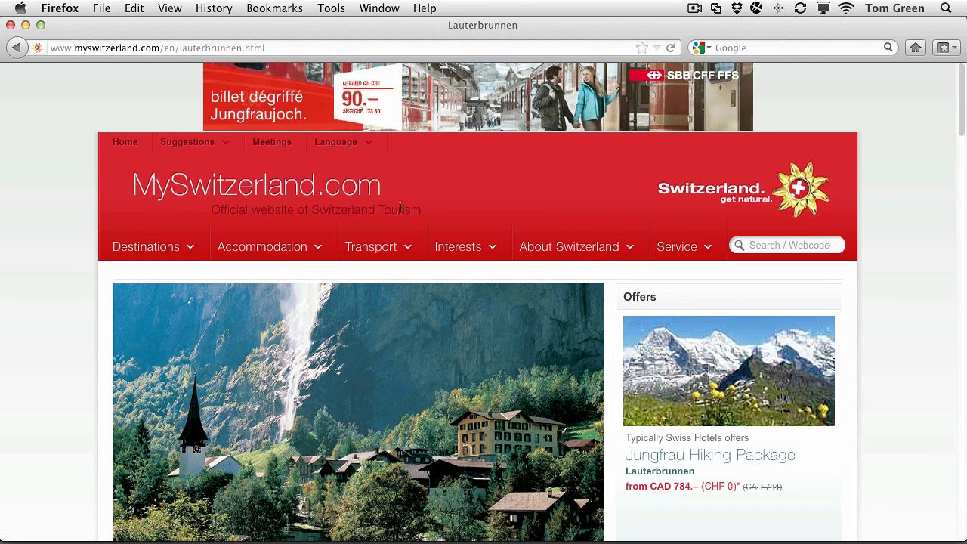
pyautogui.scroll(-2, 76, 380)
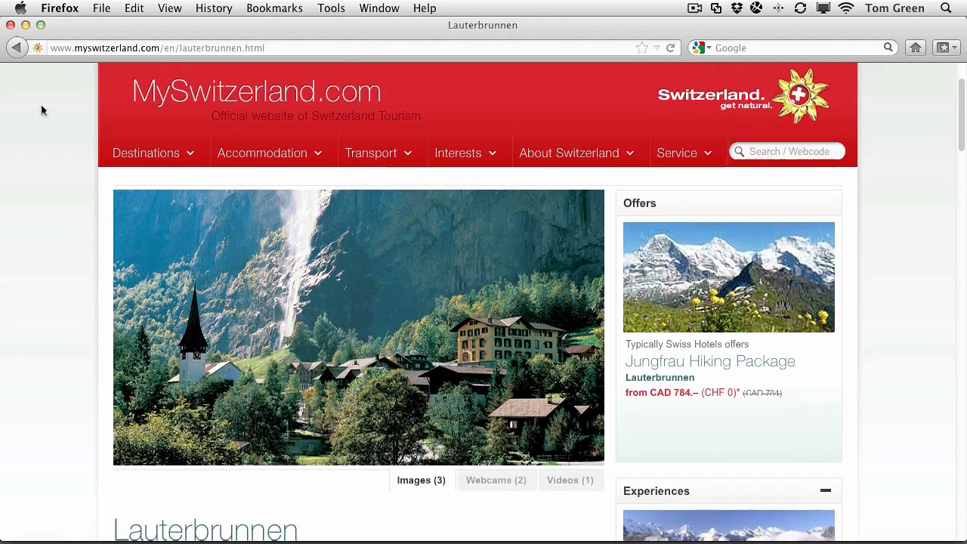
pyautogui.click(10, 25)
pyautogui.click(516, 280)
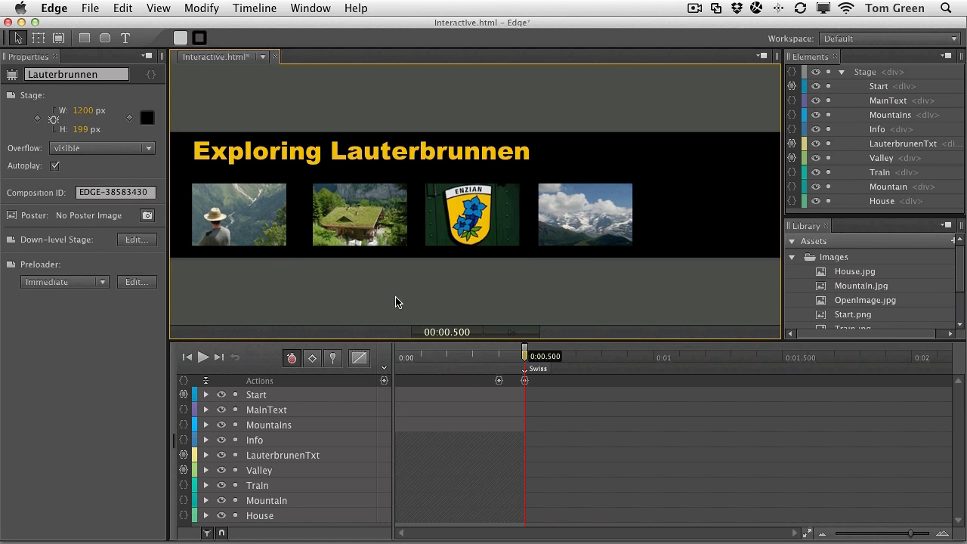